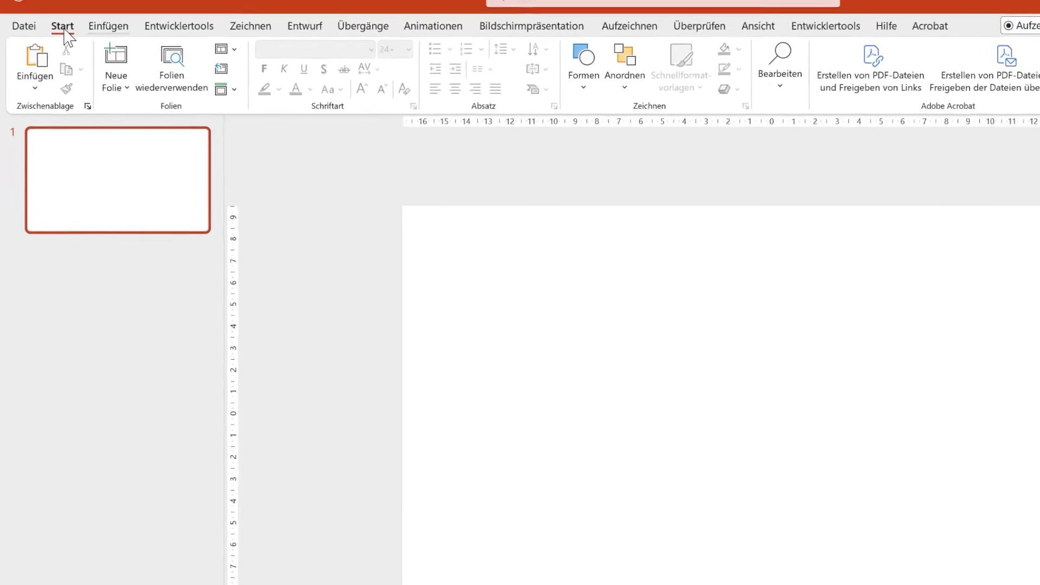
Step: Insert the green mountain-slope hiker photo from the 'Berg' stock image search
click(142, 17)
click(228, 69)
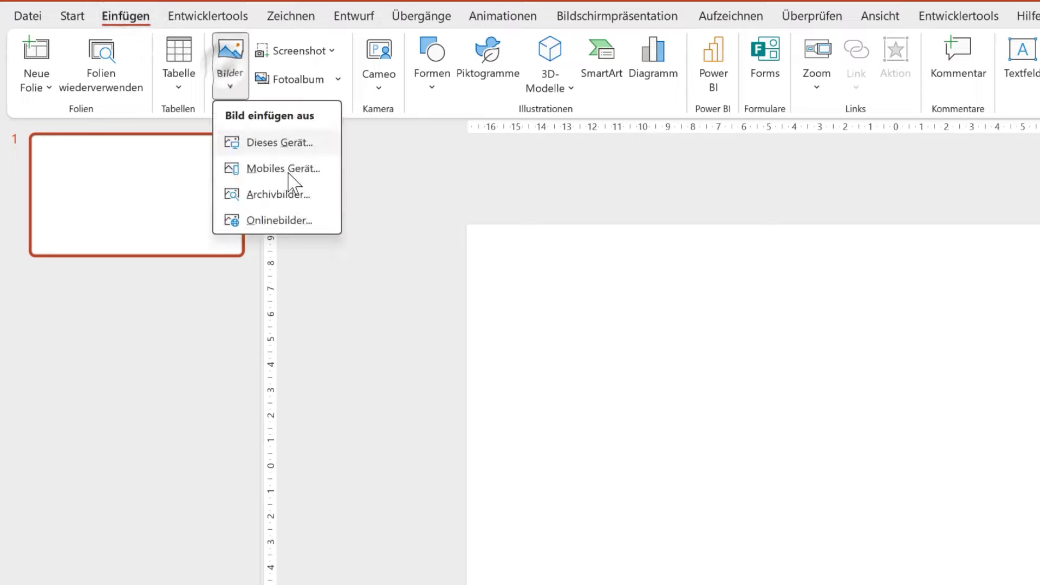
click(280, 200)
text(Berg)
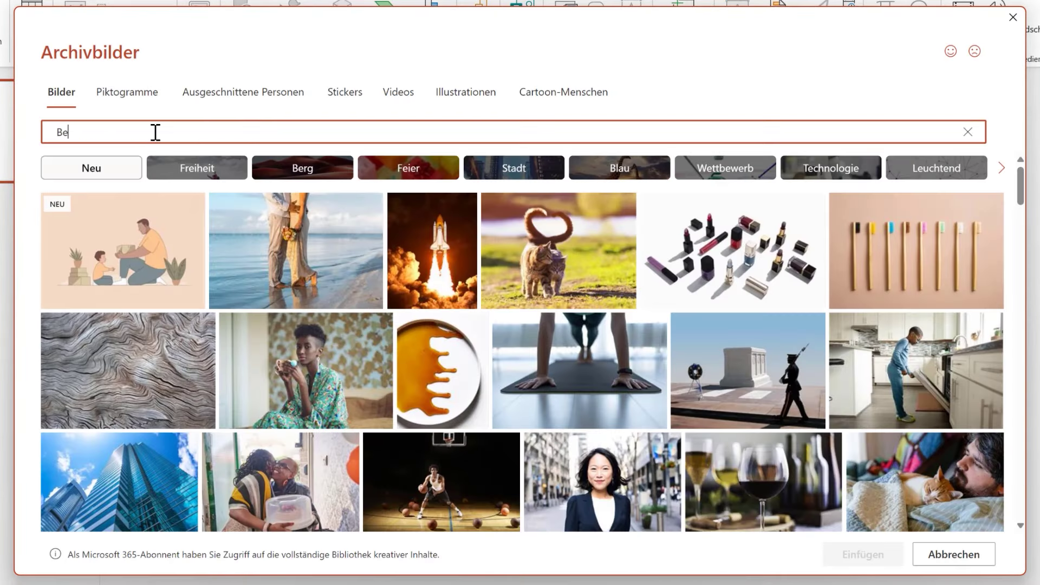
scroll(530, 325, down, 3)
scroll(531, 325, down, 3)
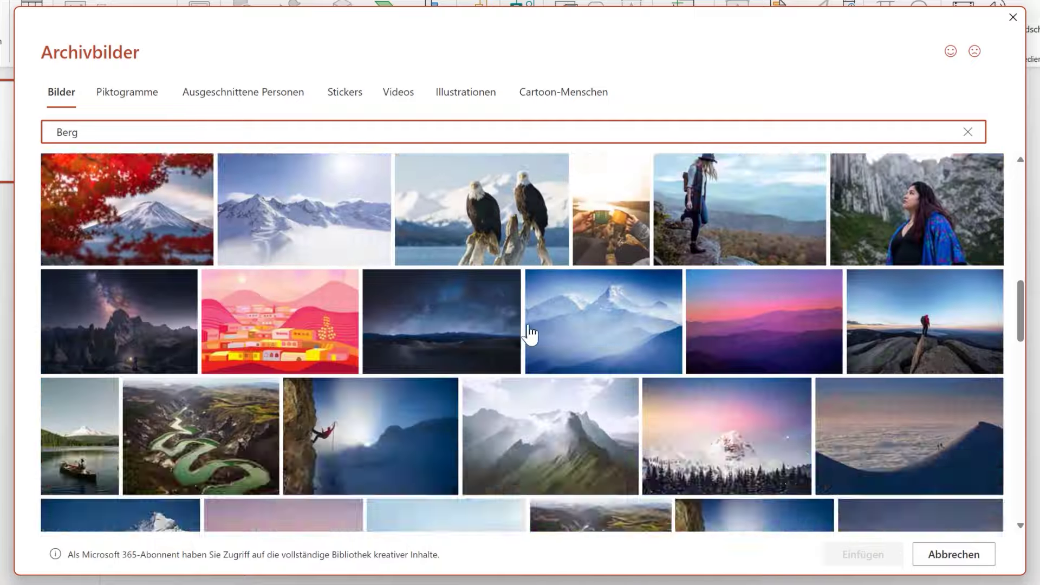
scroll(531, 325, down, 3)
scroll(530, 325, down, 5)
scroll(531, 325, down, 3)
scroll(530, 325, down, 4)
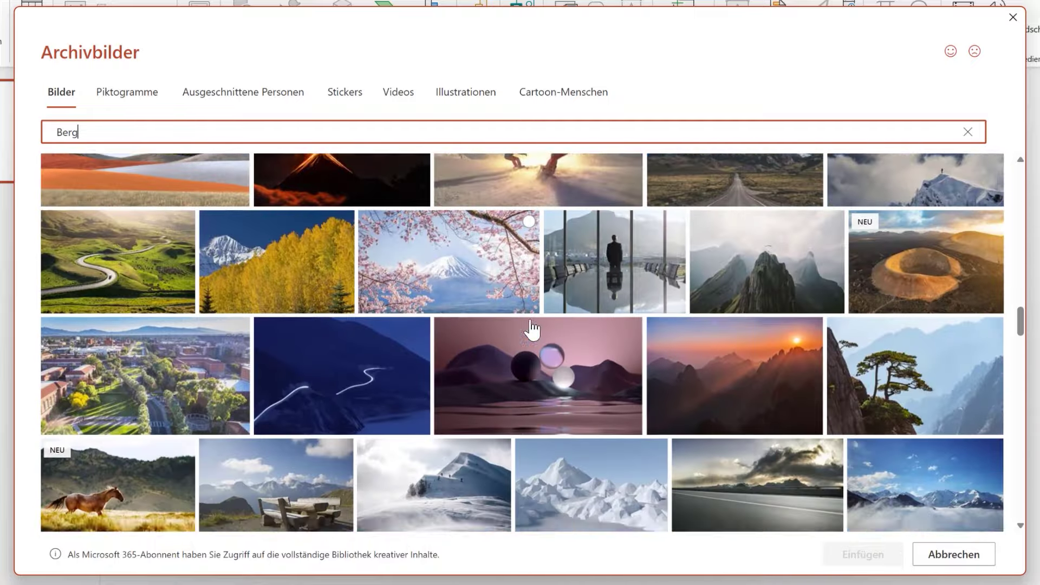
scroll(533, 324, down, 5)
scroll(532, 324, down, 2)
scroll(703, 536, down, 3)
scroll(673, 471, down, 3)
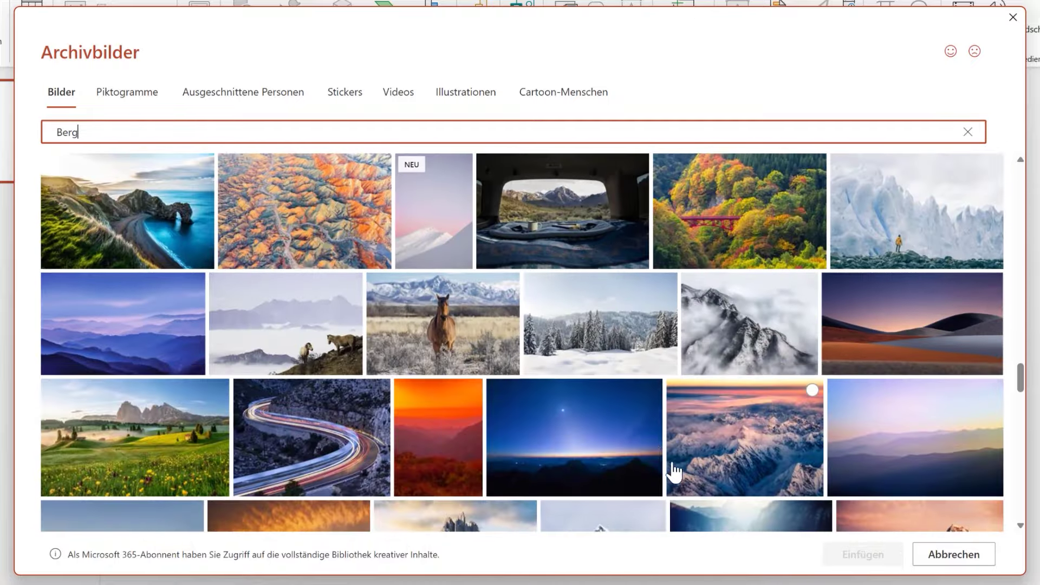
scroll(628, 441, down, 2)
scroll(628, 441, down, 3)
scroll(612, 425, down, 3)
scroll(598, 420, down, 3)
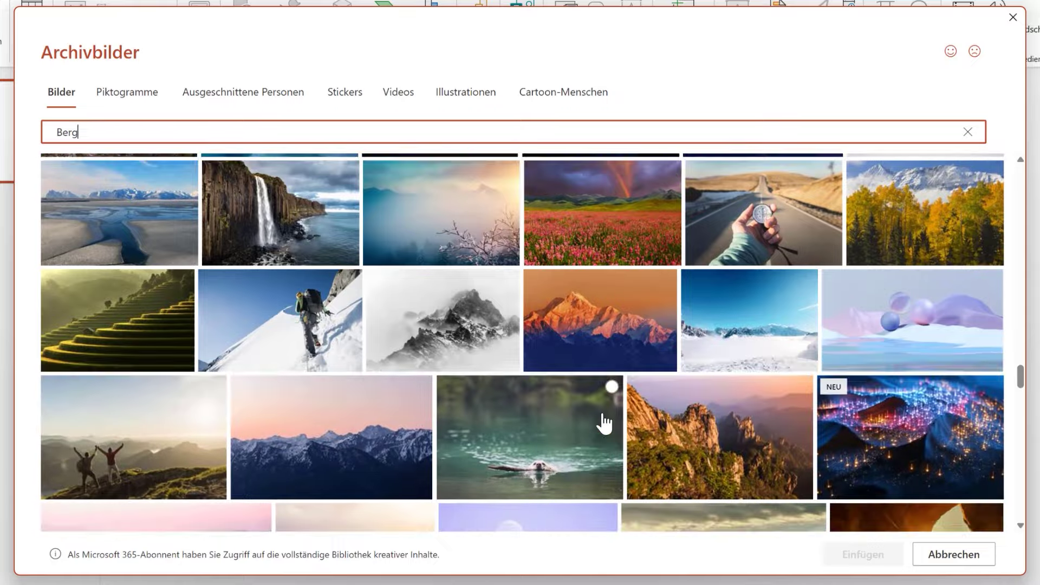
scroll(601, 423, down, 3)
scroll(602, 422, down, 3)
scroll(601, 422, down, 3)
scroll(601, 422, down, 3)
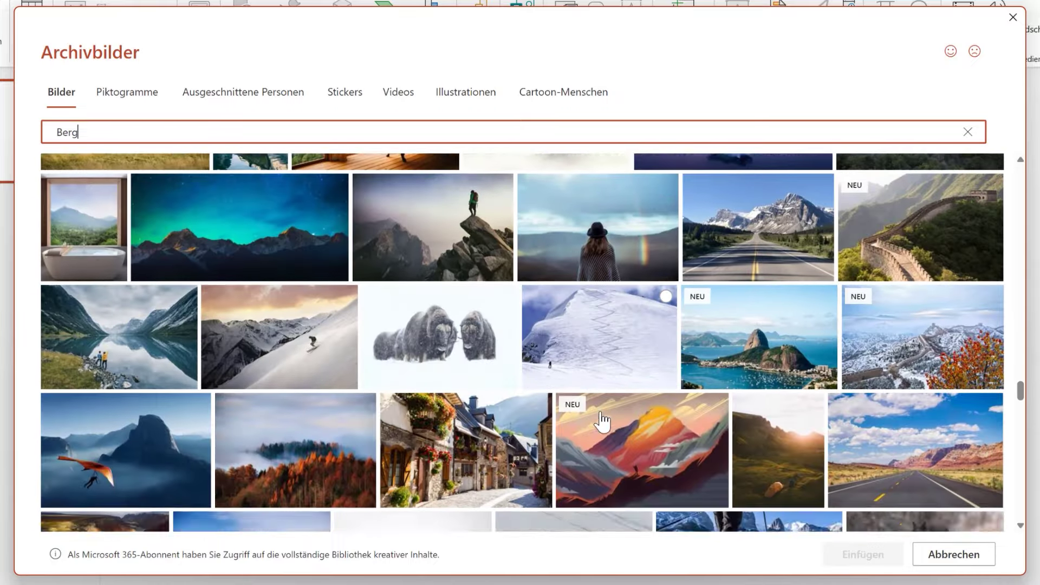
scroll(601, 422, down, 3)
scroll(601, 423, down, 3)
scroll(599, 424, down, 2)
scroll(599, 424, down, 2)
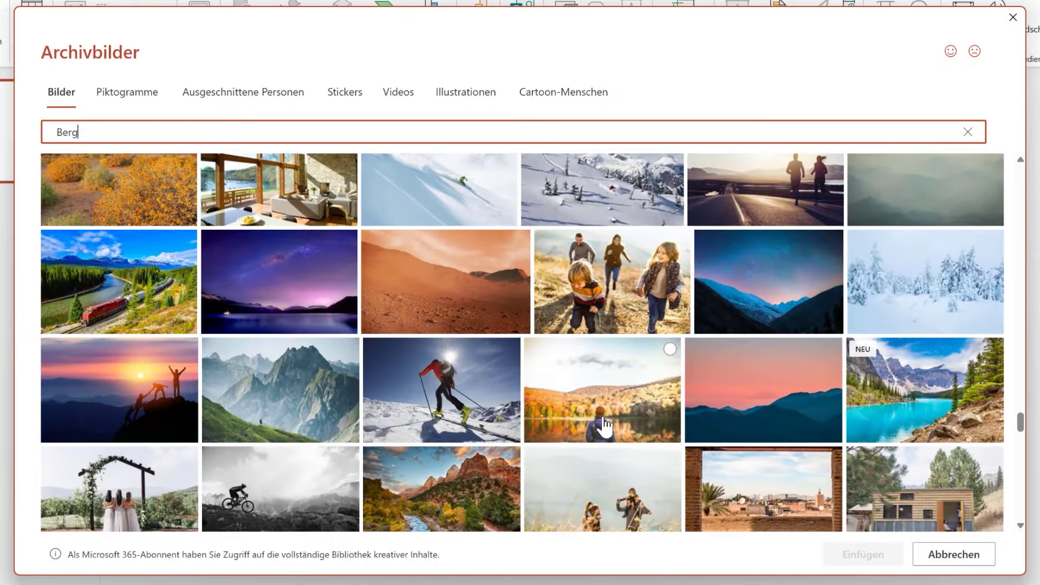
click(311, 403)
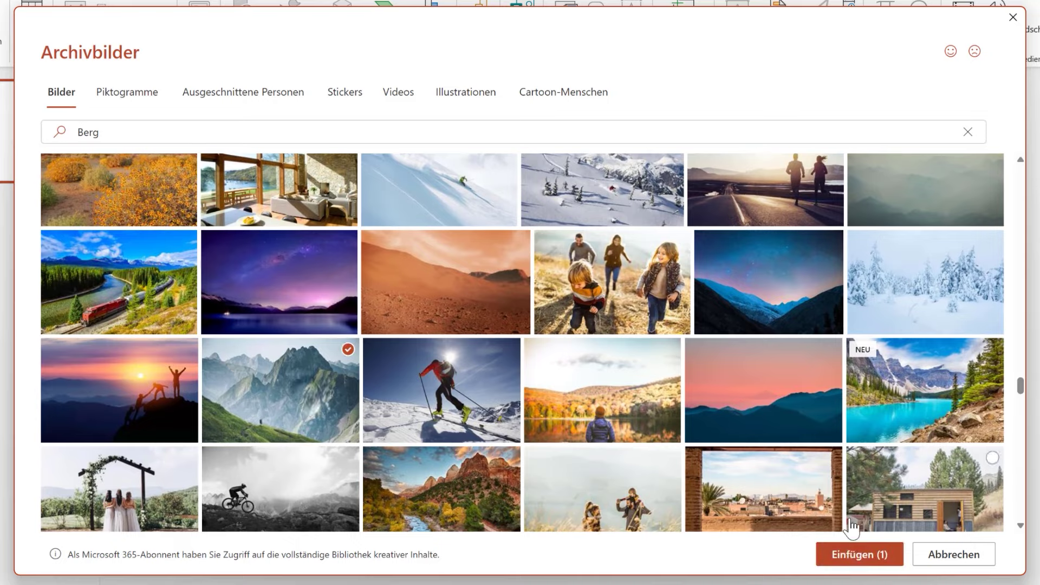
click(861, 555)
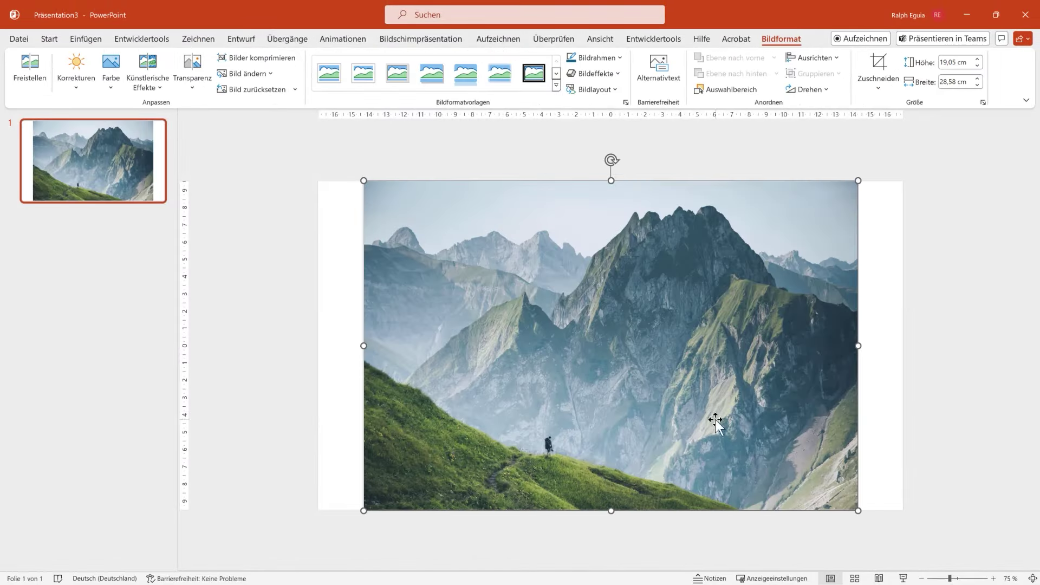
Step: Move the photo to the slide's left edge and enlarge it to cover the slide
drag(715, 420, 655, 383)
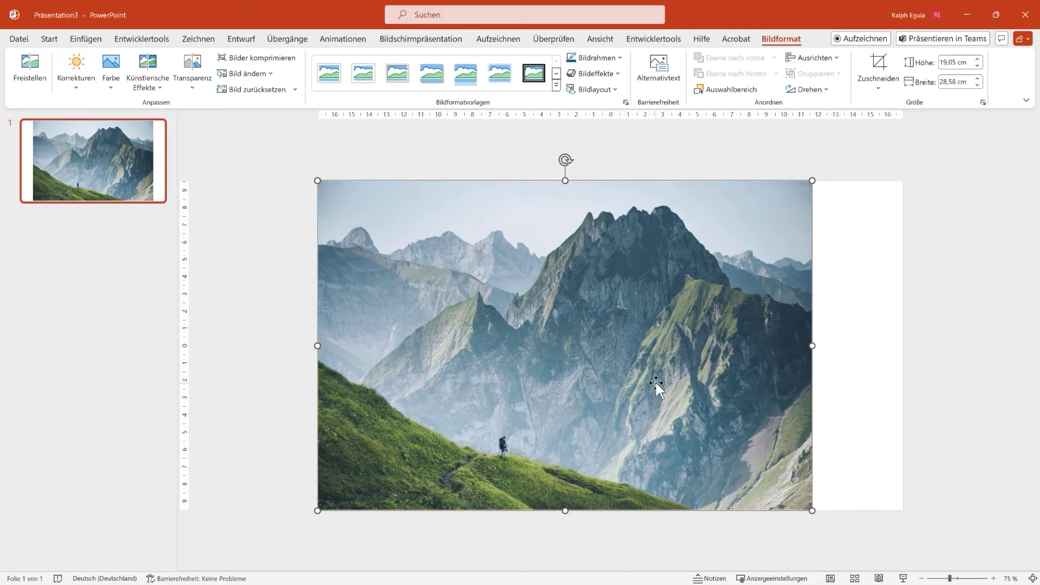
ctrl+scroll(655, 372, down, 1)
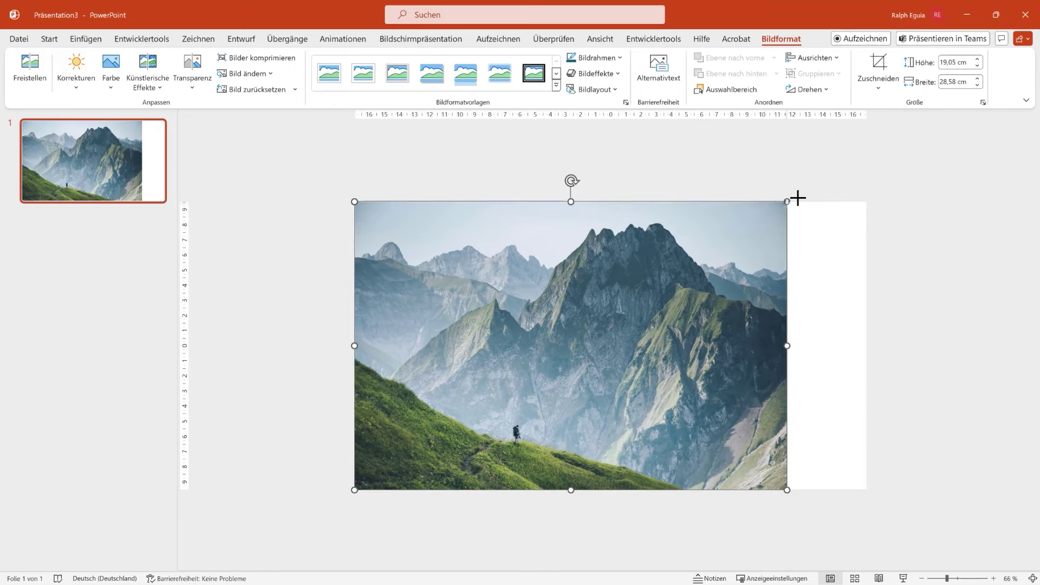
drag(797, 198, 860, 162)
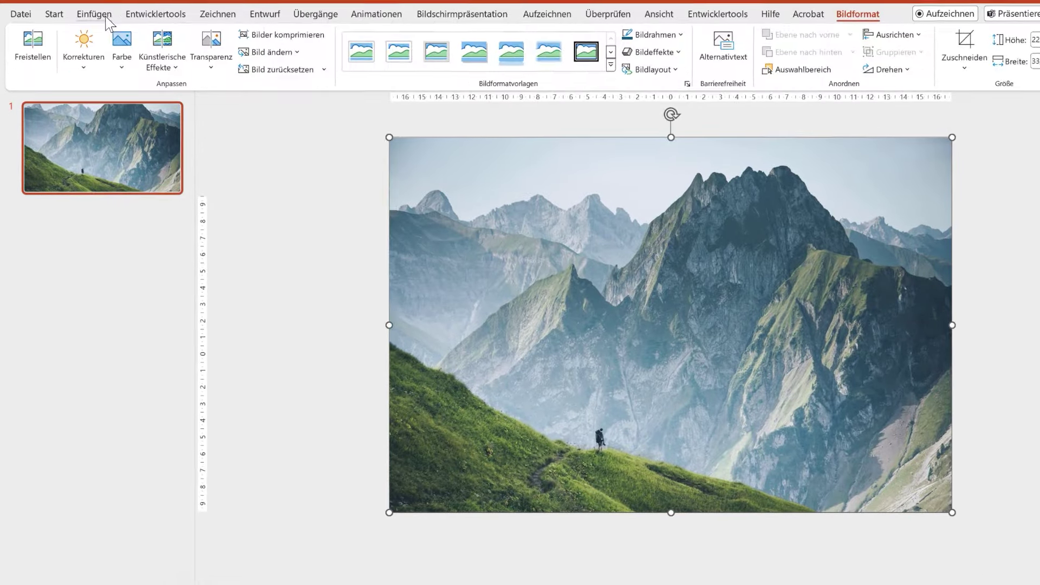
Step: Draw a text box across the middle of the mountain photo
click(106, 17)
click(326, 48)
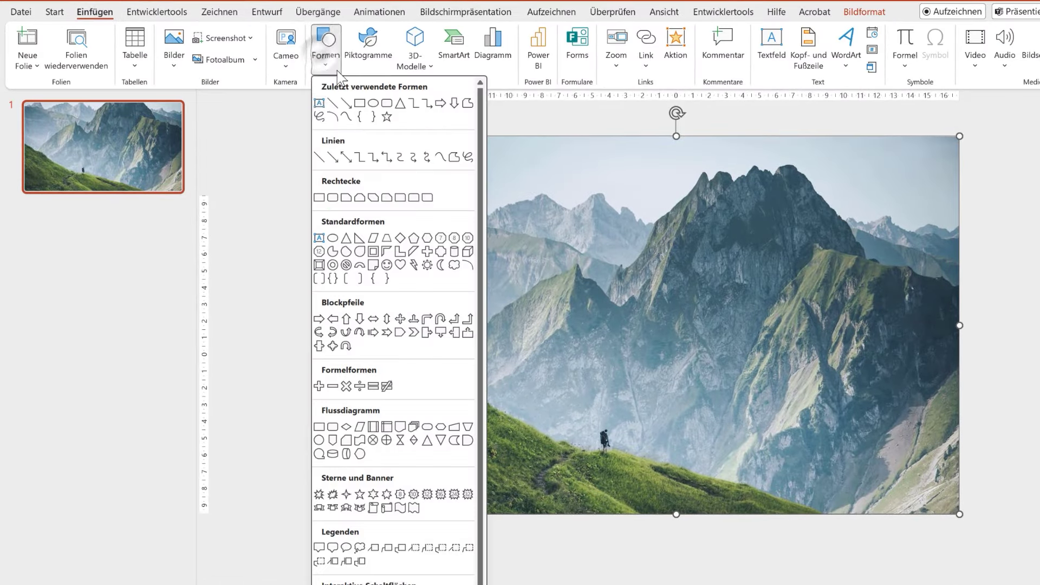
click(319, 103)
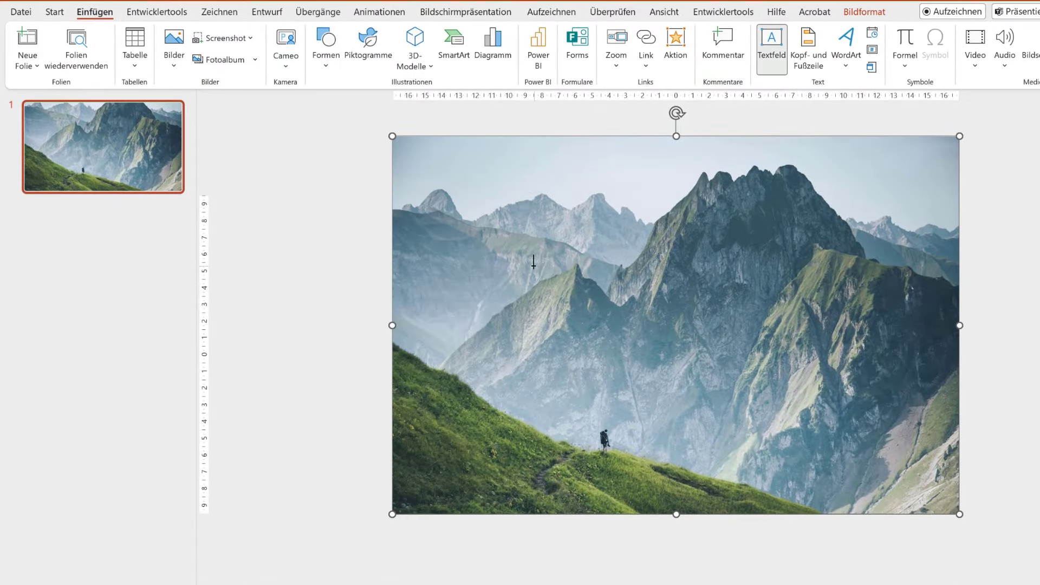
drag(534, 262, 820, 371)
text(VISION)
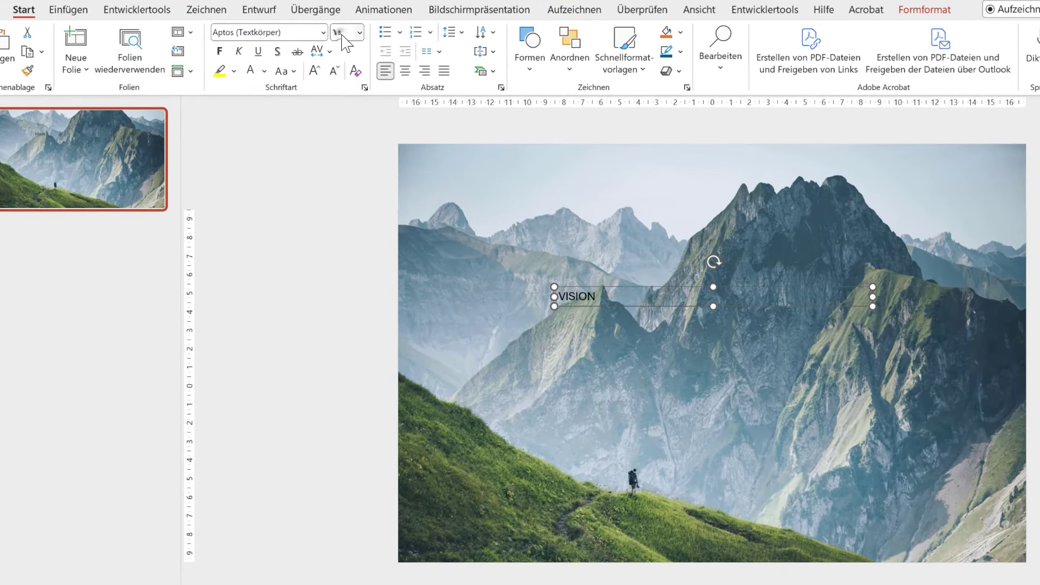
Step: Set VISION to 199 pt and widen its box so the word fits on one line
text(44)
key(Return)
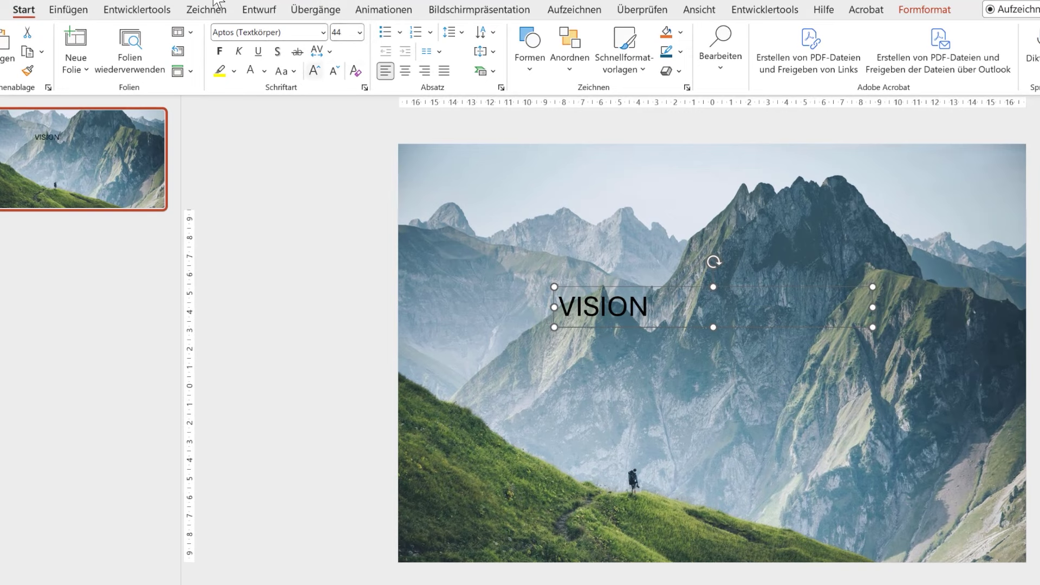
click(359, 34)
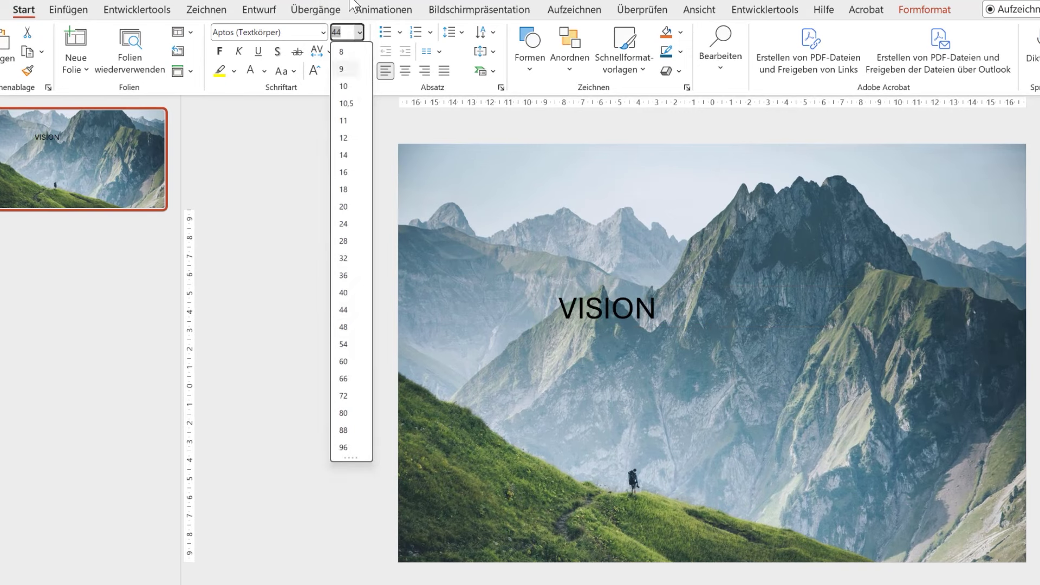
click(336, 33)
key(BackSpace)
text(99)
key(Return)
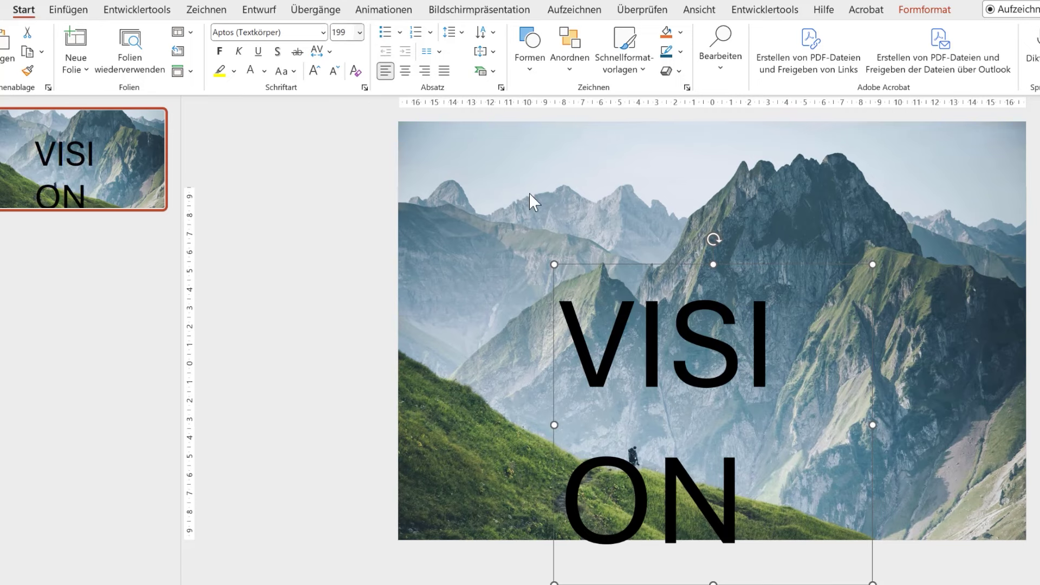
drag(872, 427, 951, 421)
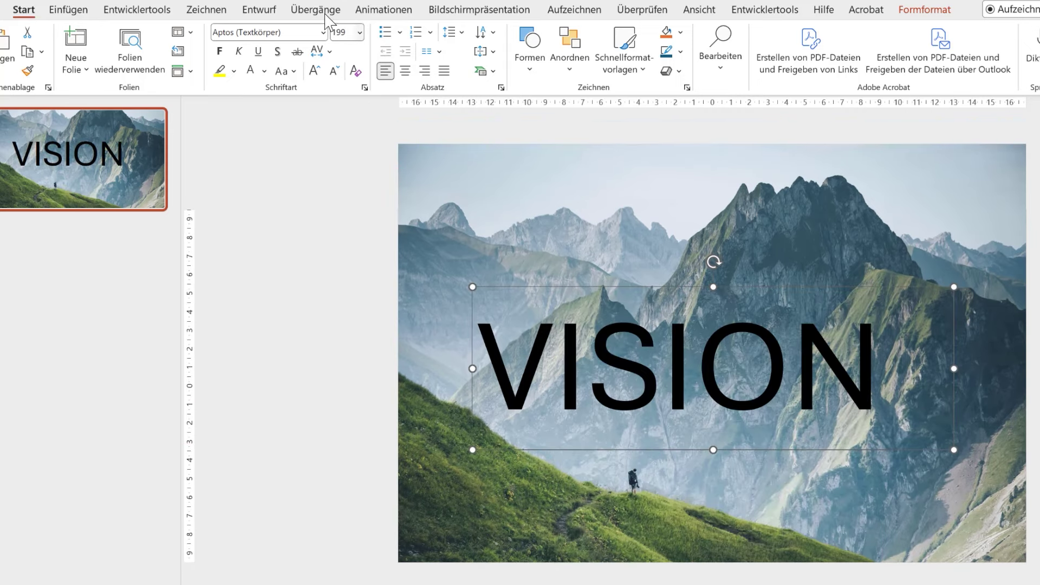
click(324, 32)
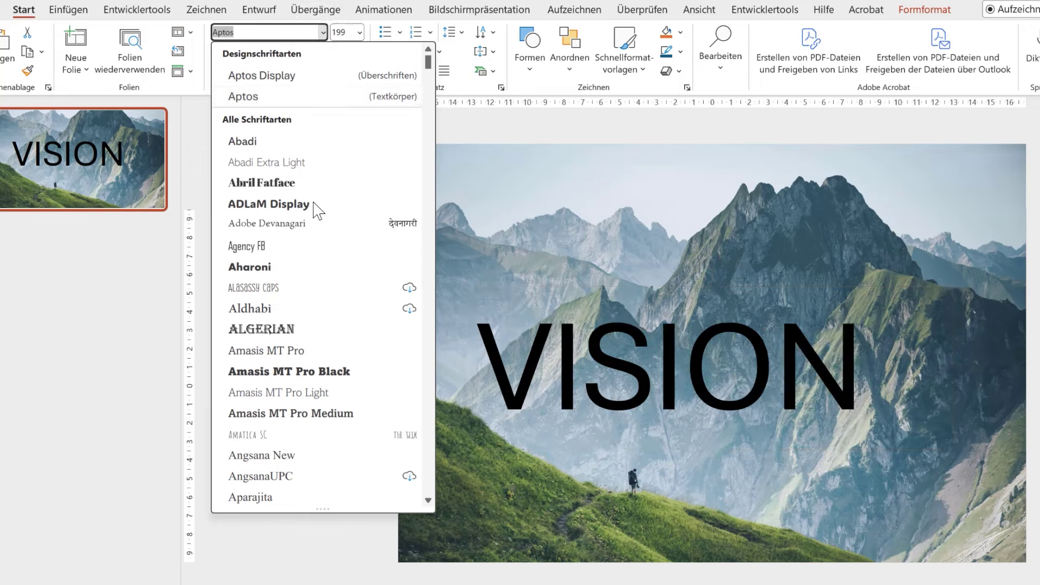
Step: Apply the Aharoni font to VISION and centre its box horizontally on the slide
click(249, 267)
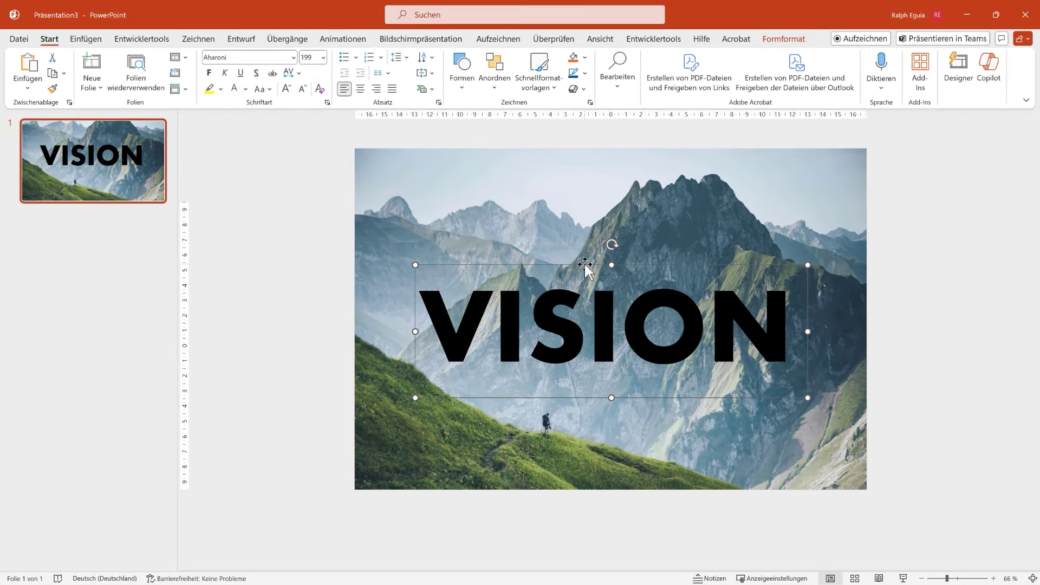
click(785, 41)
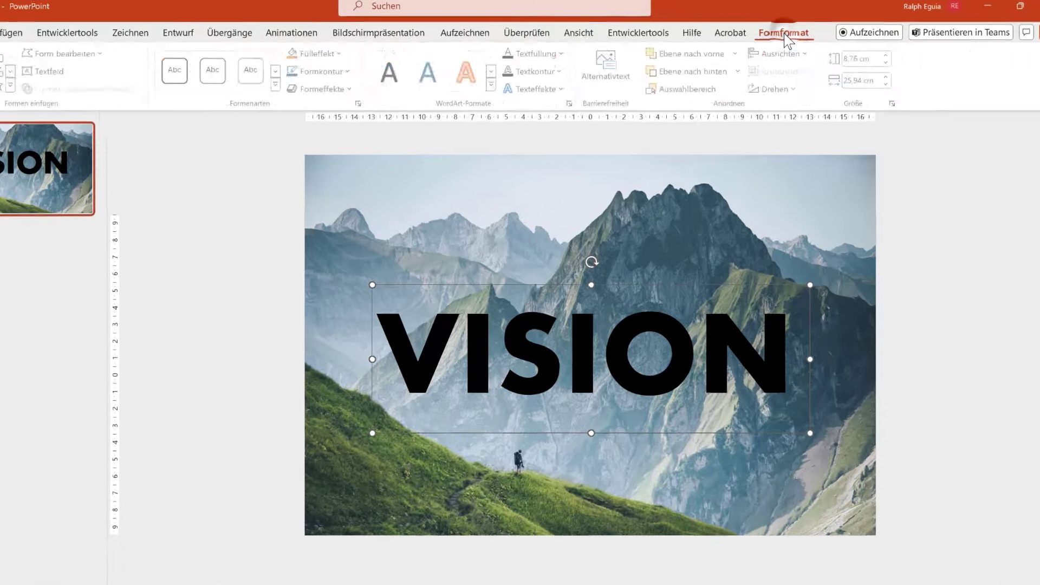
click(796, 61)
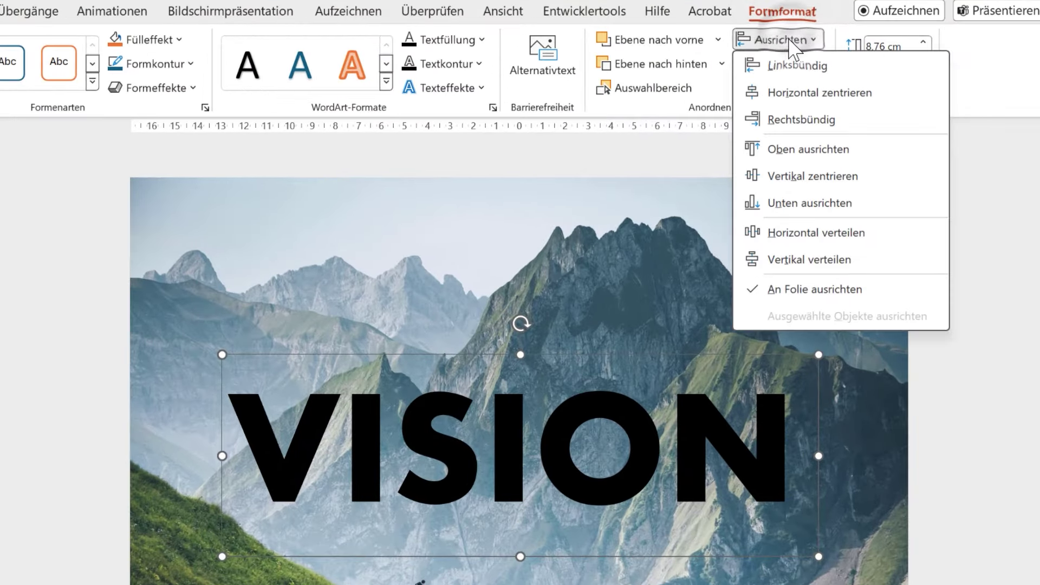
click(794, 97)
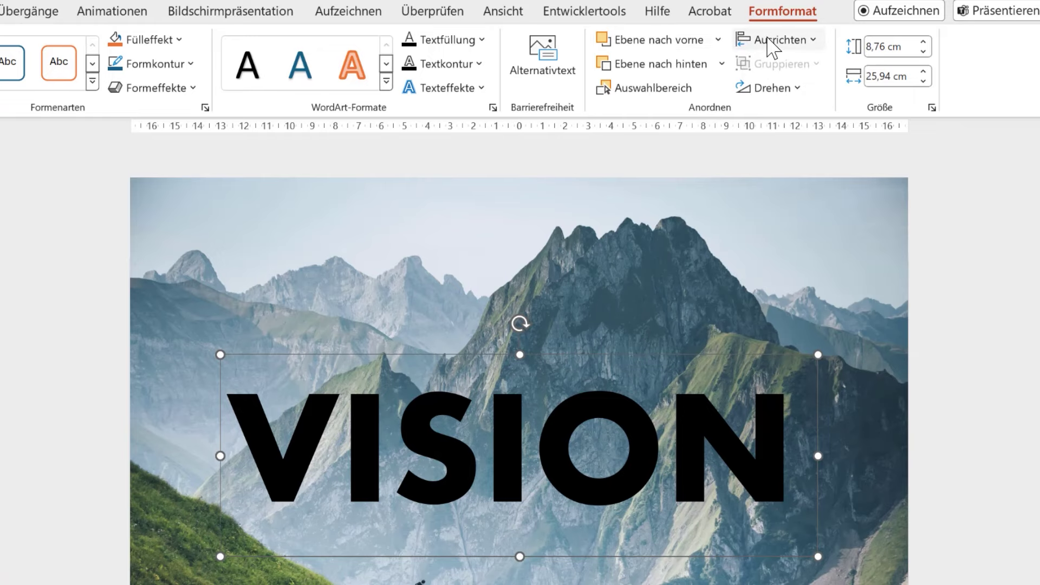
Step: Centre the VISION box vertically on the slide and centre the text within it
click(769, 46)
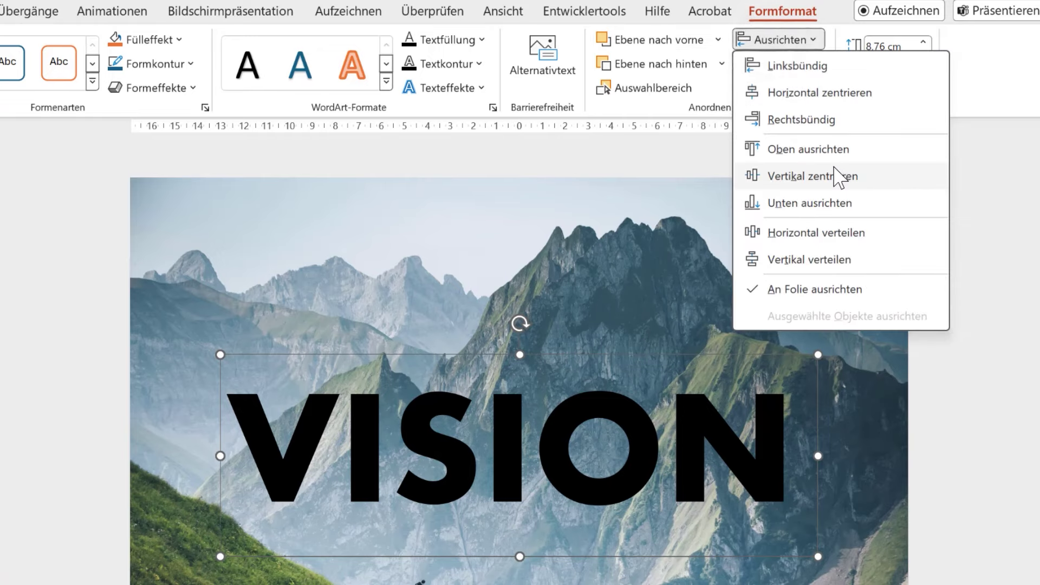
click(789, 174)
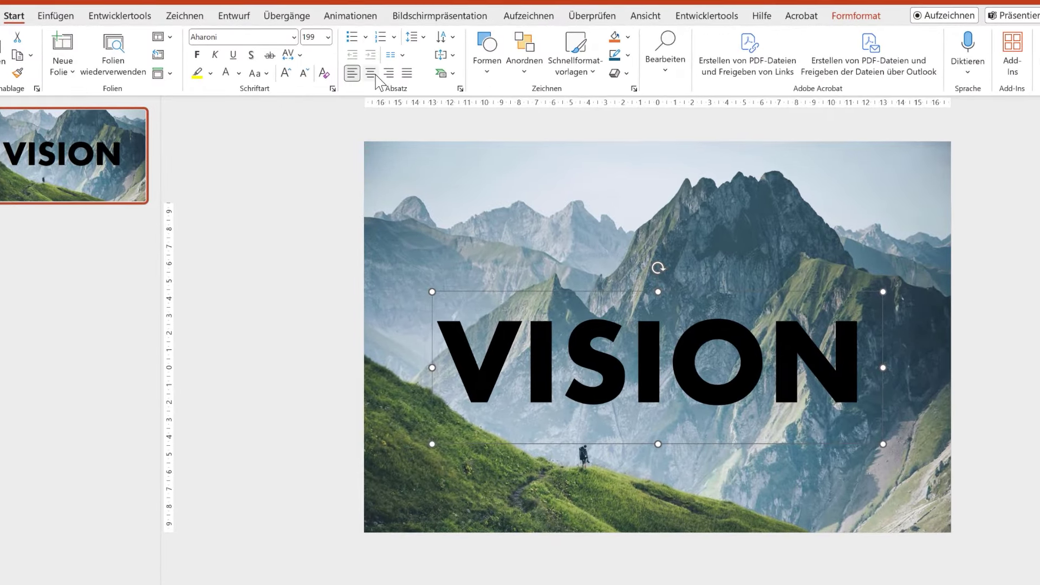
click(376, 74)
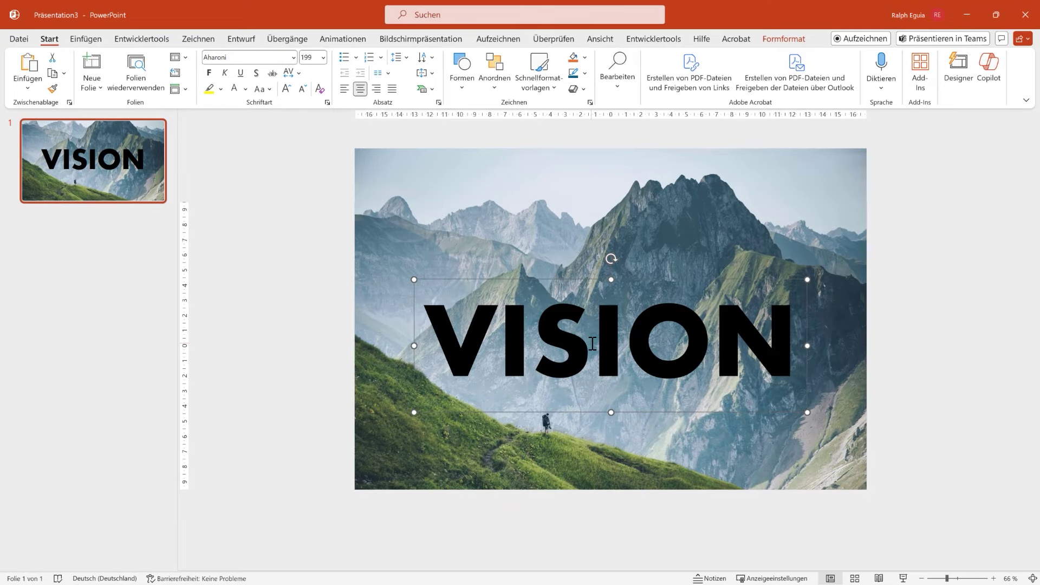
Step: Give the VISION text a solid white fill in the Format Shape text options
right_click(561, 280)
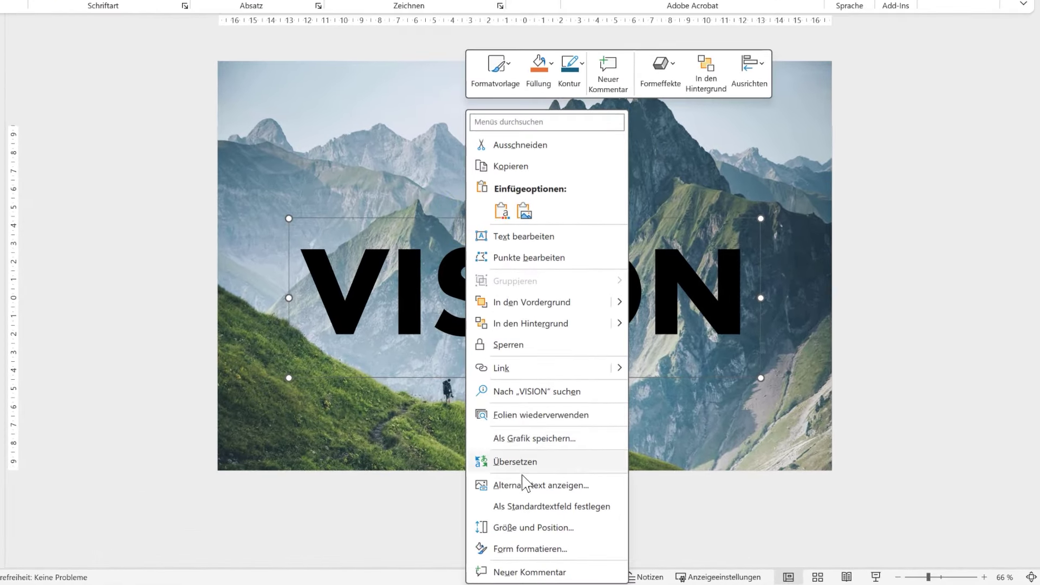
click(523, 549)
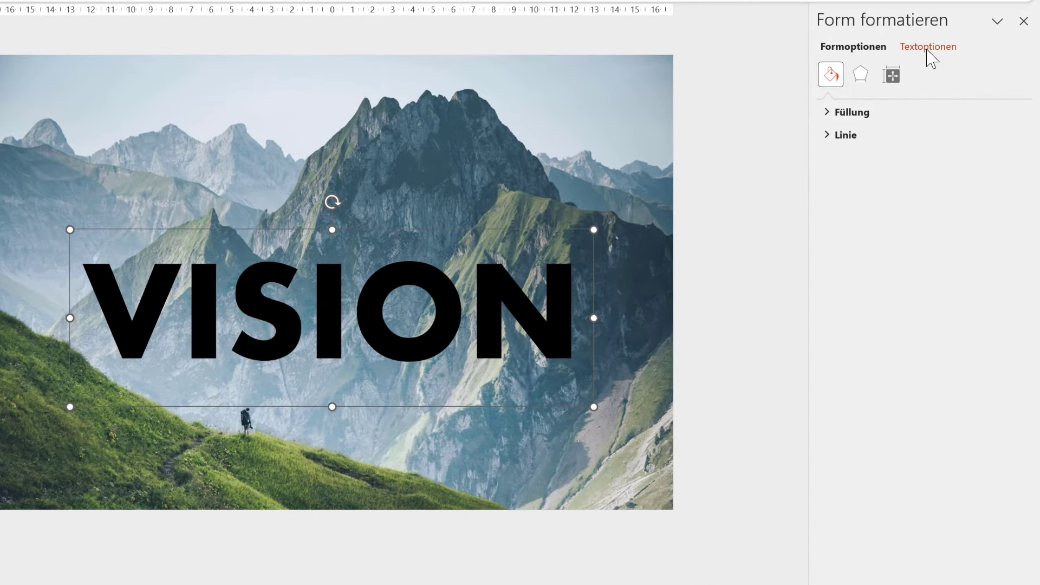
click(926, 48)
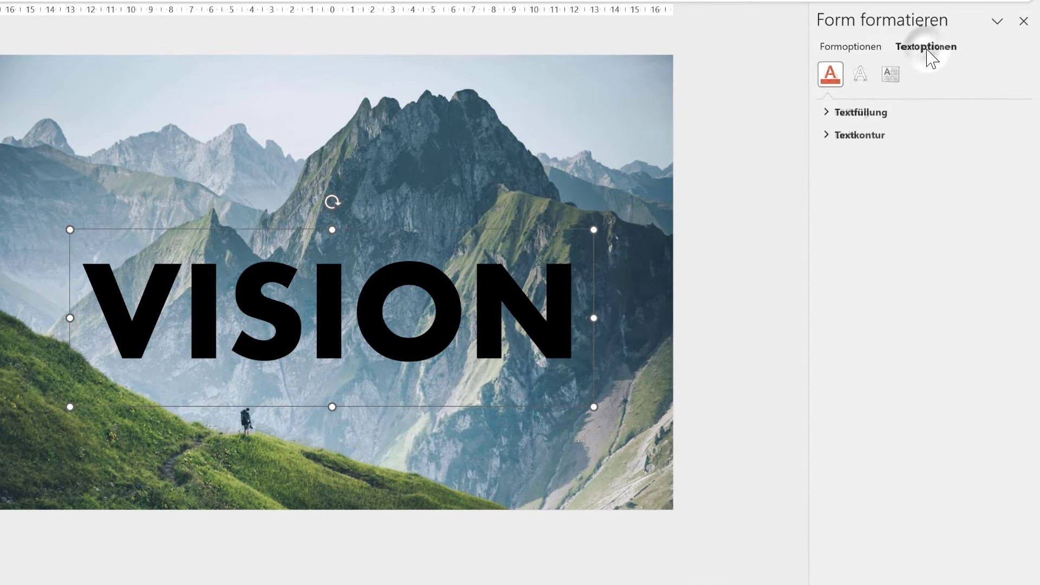
click(834, 113)
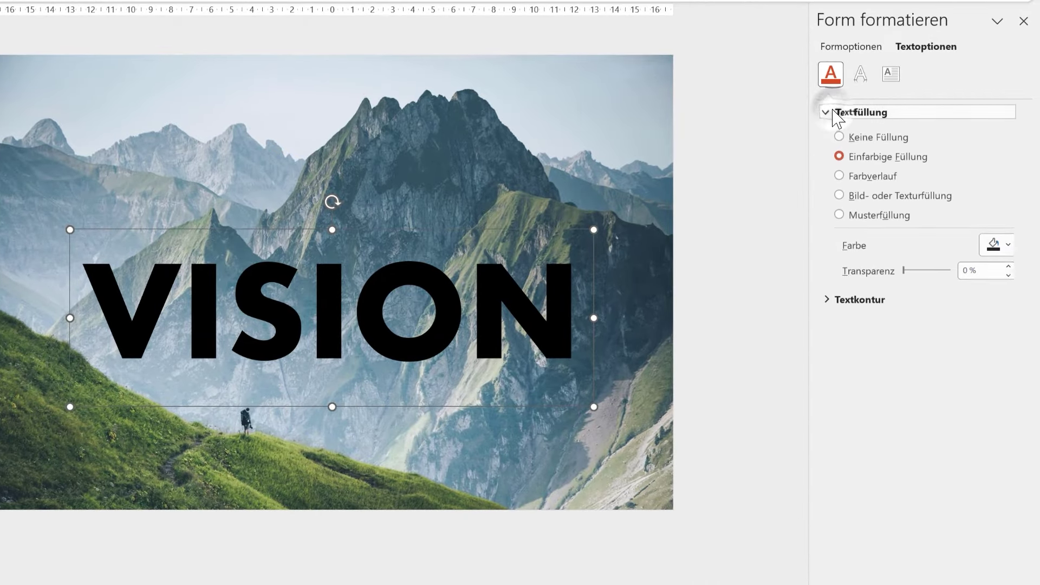
click(998, 246)
click(907, 323)
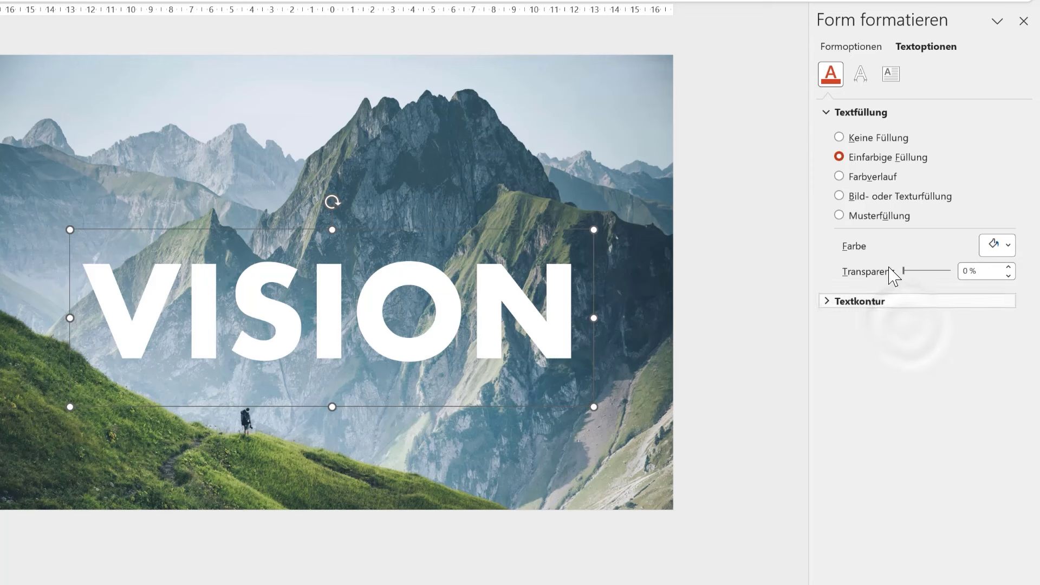
click(861, 76)
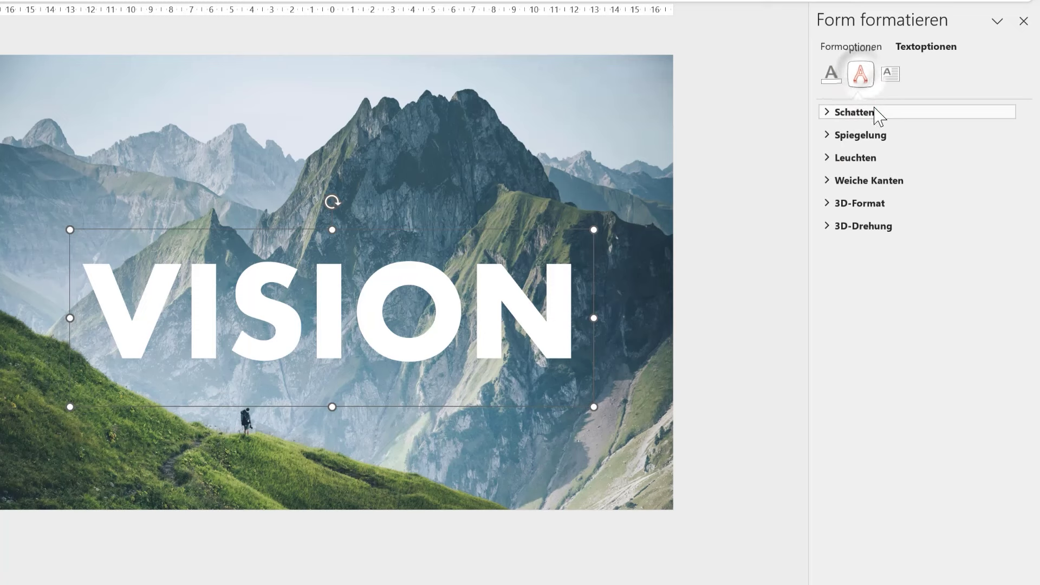
Step: Give VISION an Outer Center shadow at 100 % size with 15 pt blur
click(848, 115)
click(998, 135)
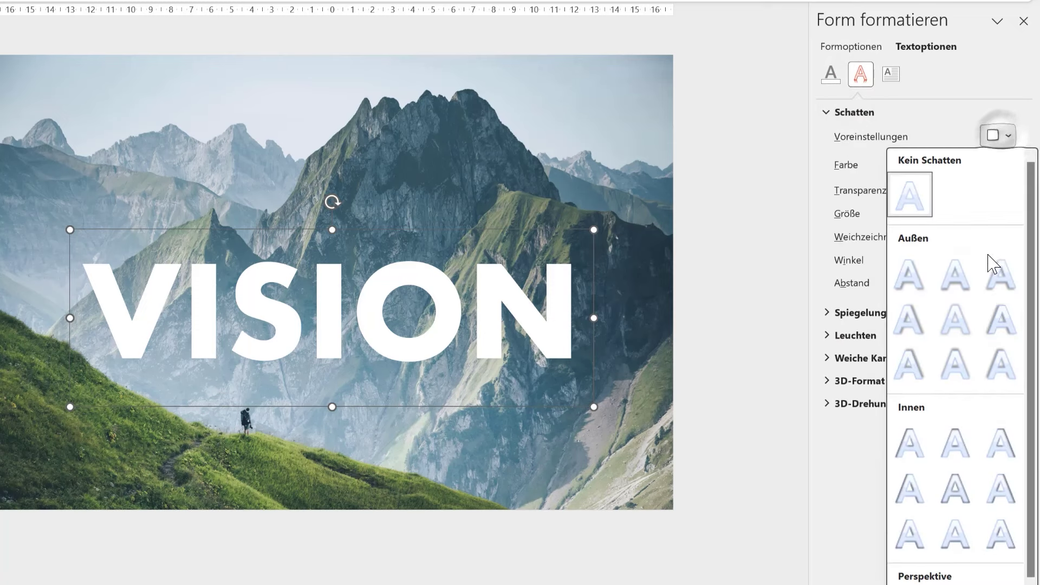
click(956, 321)
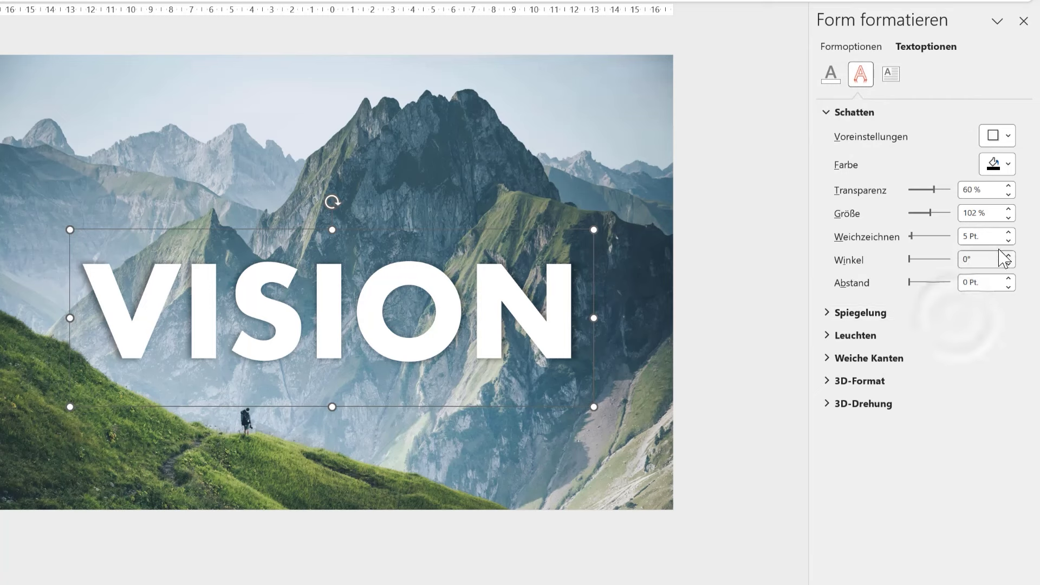
click(1009, 218)
click(1008, 217)
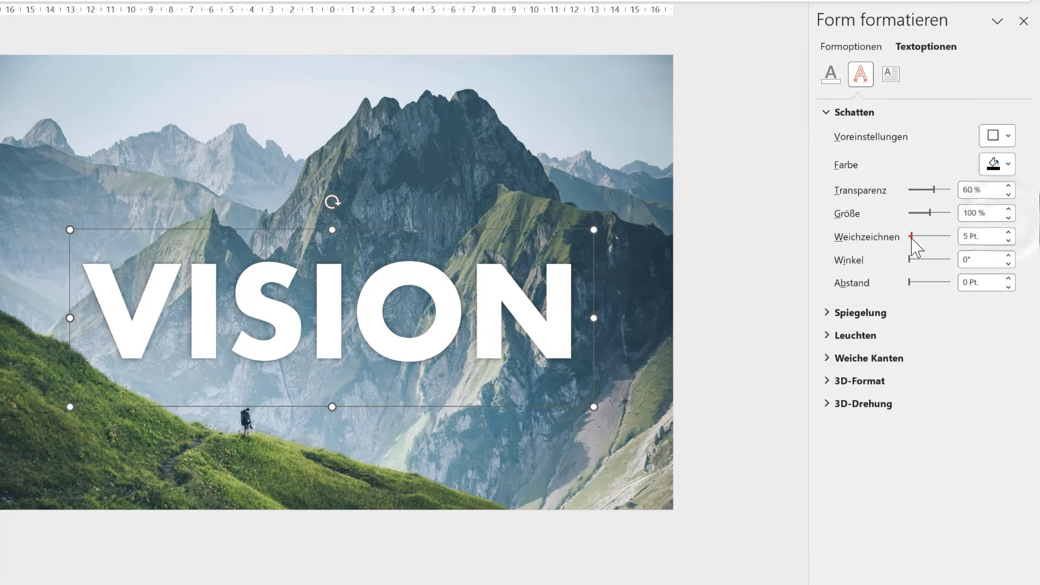
drag(915, 238, 919, 239)
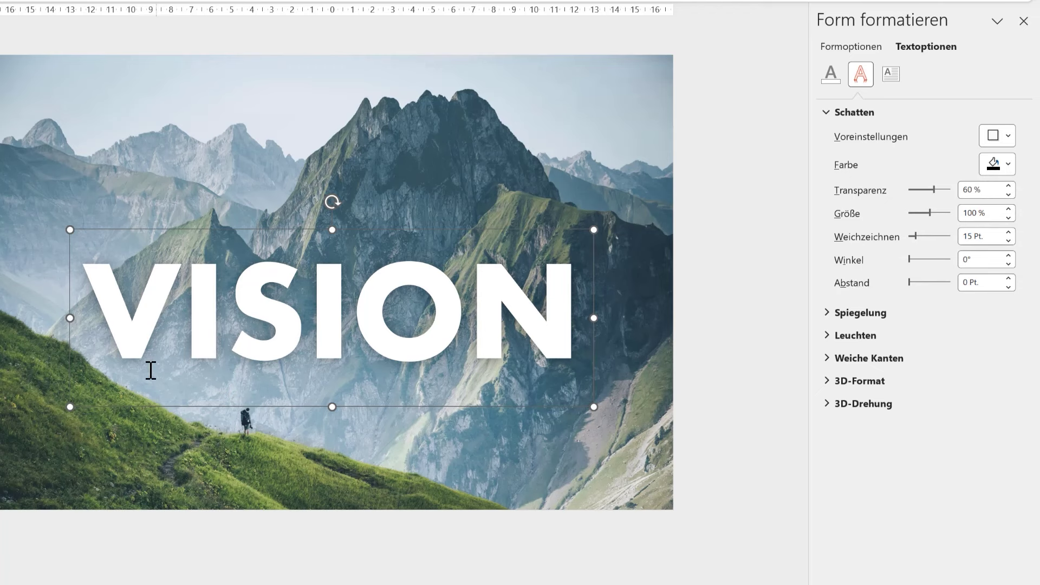
Step: Add a touching Half Reflection to VISION and move its box slightly higher
click(829, 314)
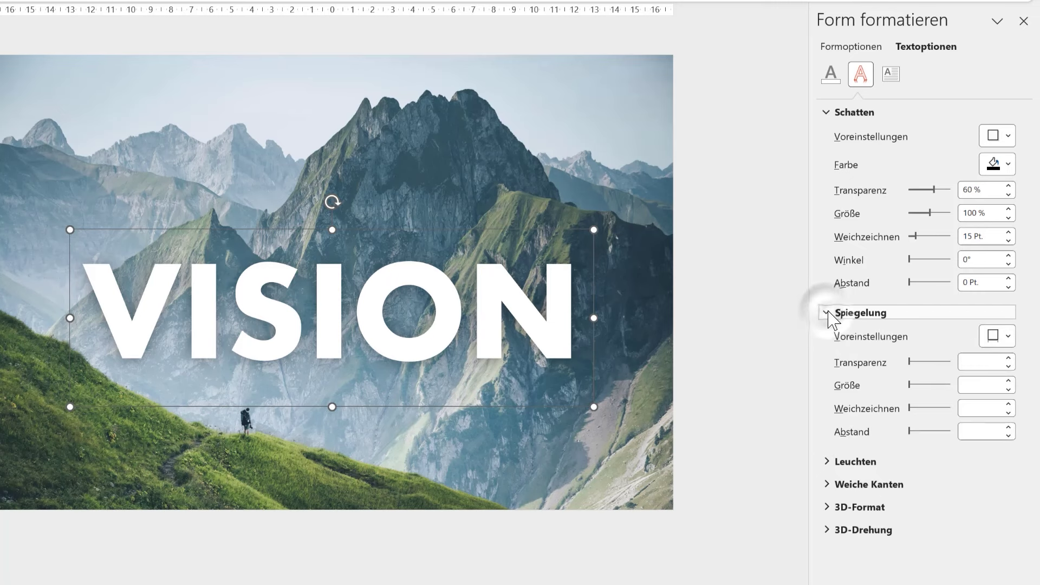
click(994, 336)
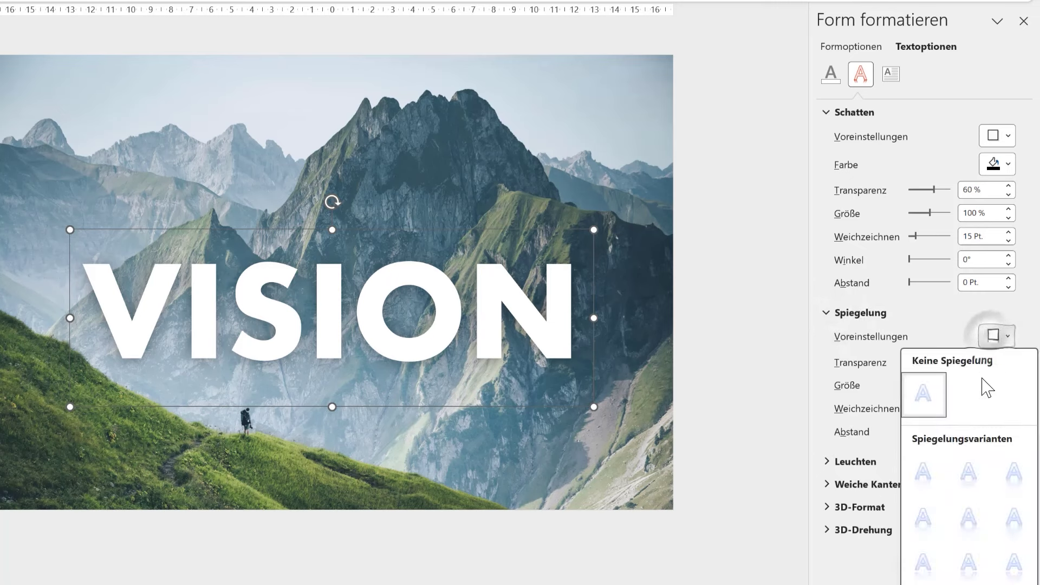
click(970, 471)
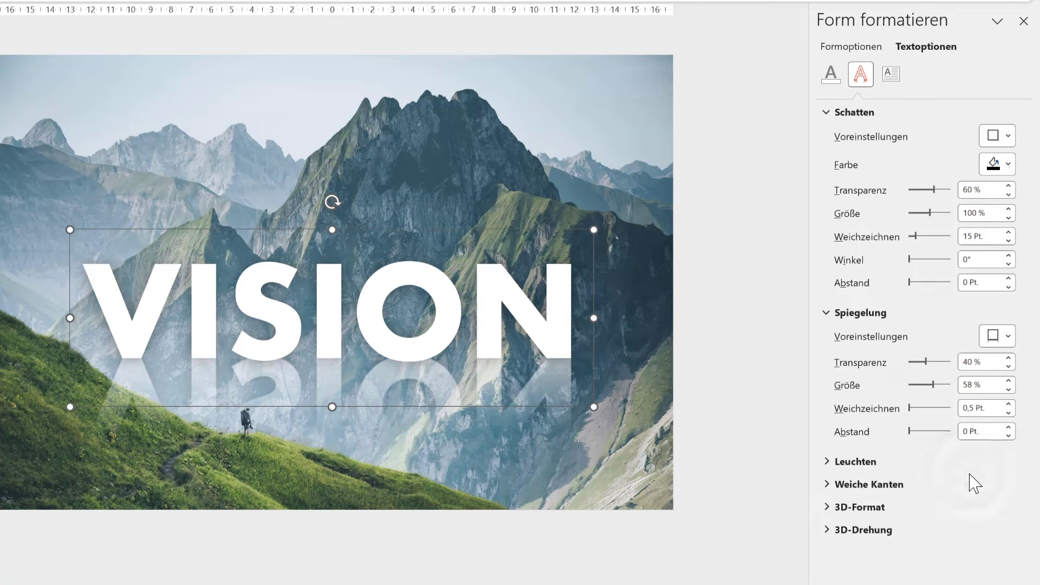
drag(425, 405, 420, 359)
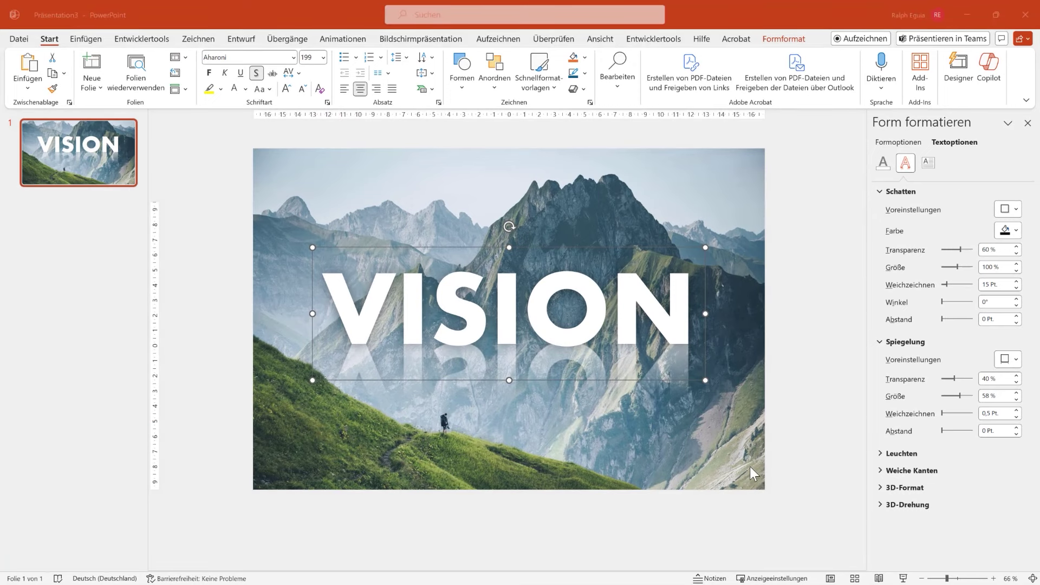
click(815, 271)
click(814, 224)
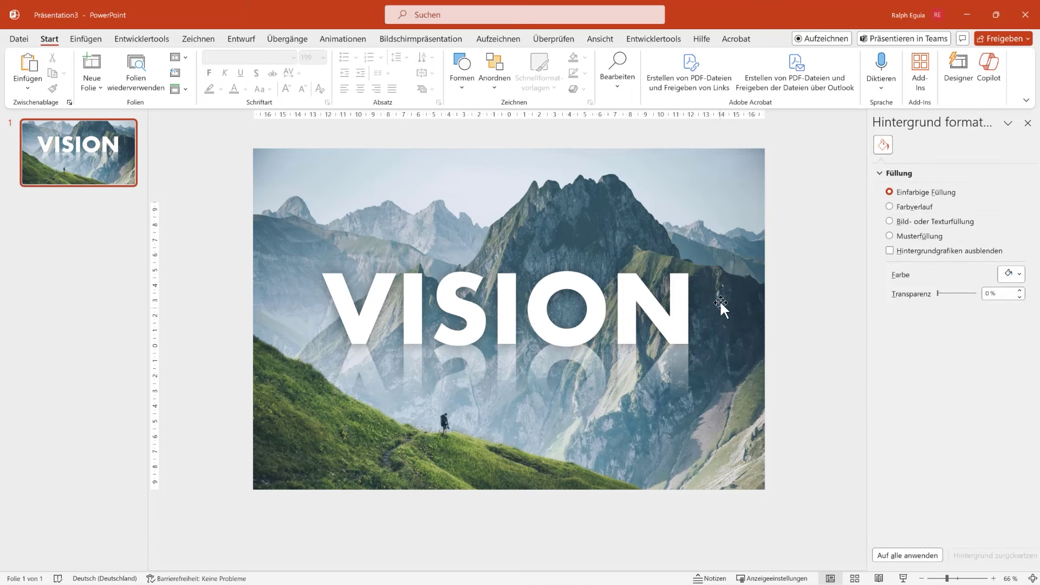
Step: Draw a rectangle spanning the slide's full width across the middle
click(464, 85)
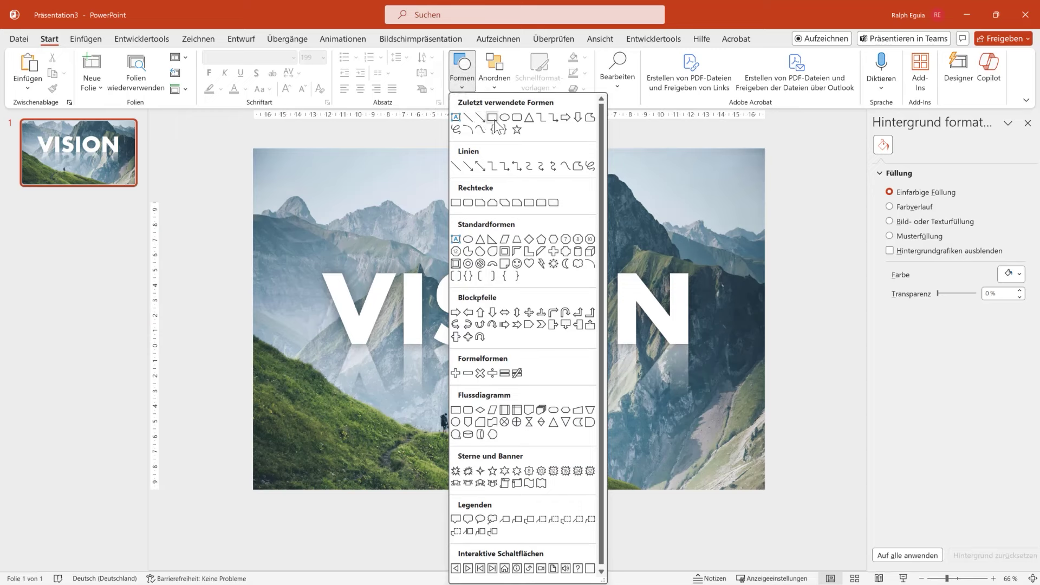
click(494, 120)
mouse_move(252, 205)
mouse_down()
mouse_move(753, 427)
mouse_move(763, 416)
mouse_up()
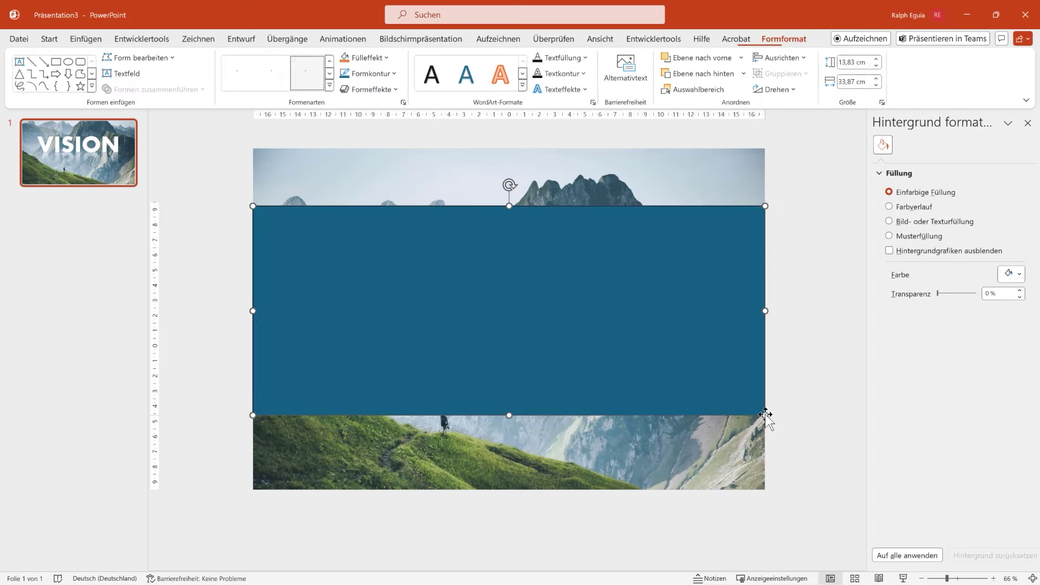
drag(616, 312, 614, 309)
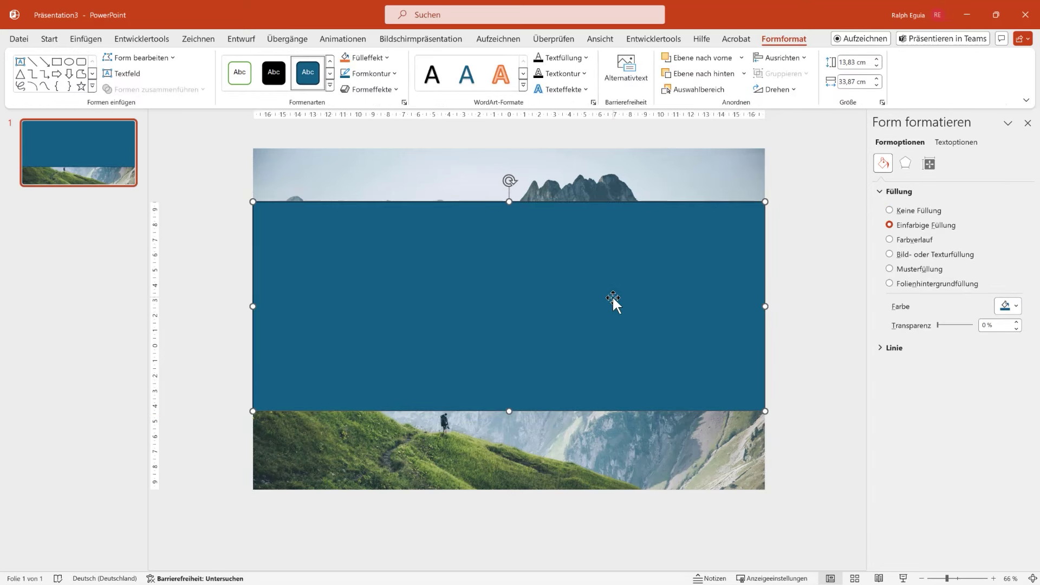
click(113, 150)
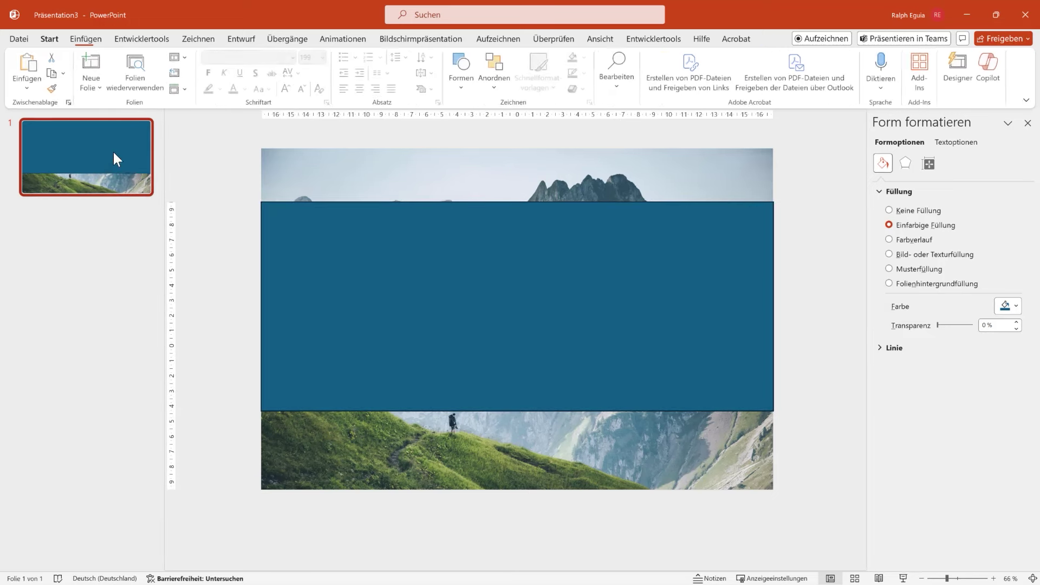
Step: Send the blue rectangle and mountain photo to the back, behind VISION
ctrl+scroll(112, 150, up, 3)
ctrl+scroll(197, 180, down, 3)
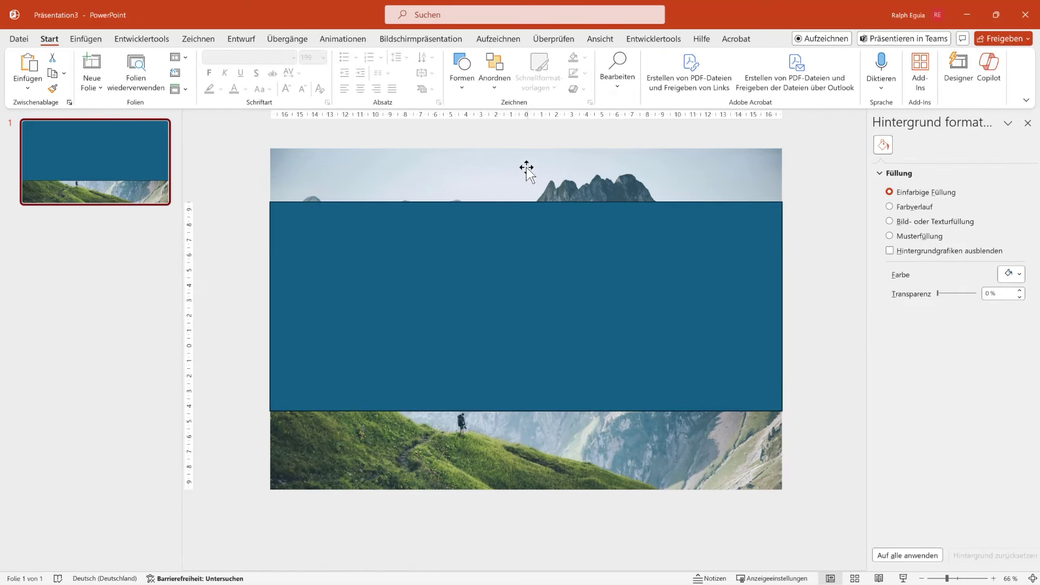
click(444, 259)
shift+click(407, 159)
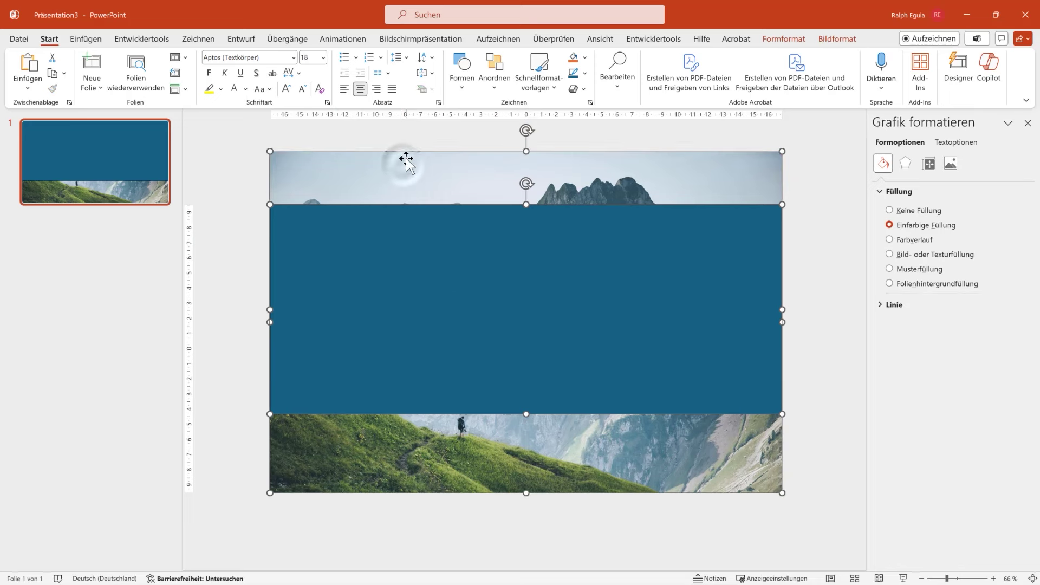
right_click(406, 160)
click(475, 299)
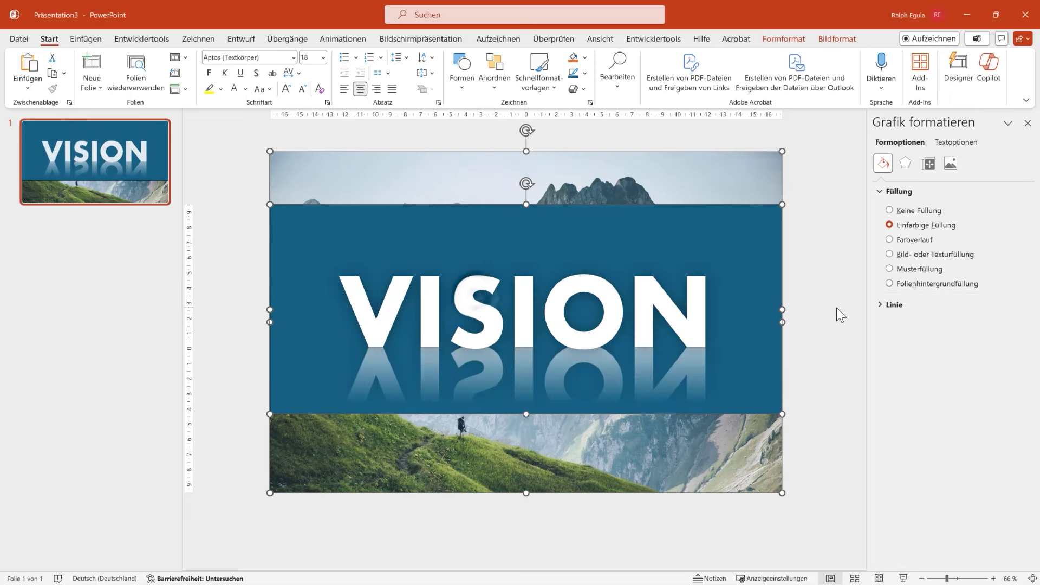
click(814, 296)
click(759, 224)
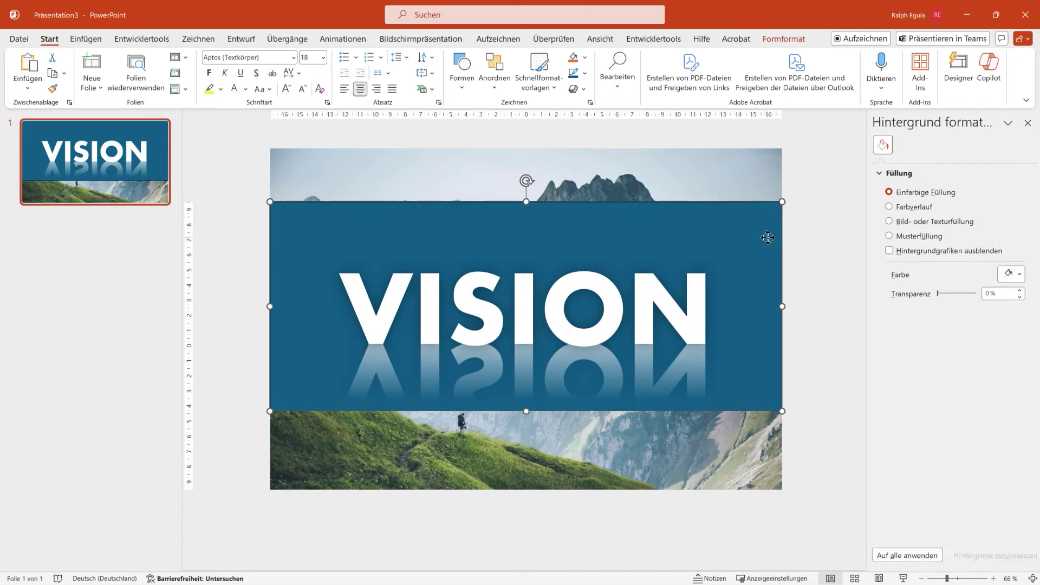
Step: Give the rectangle a gradient fill and delete its middle gradient stops
right_click(763, 233)
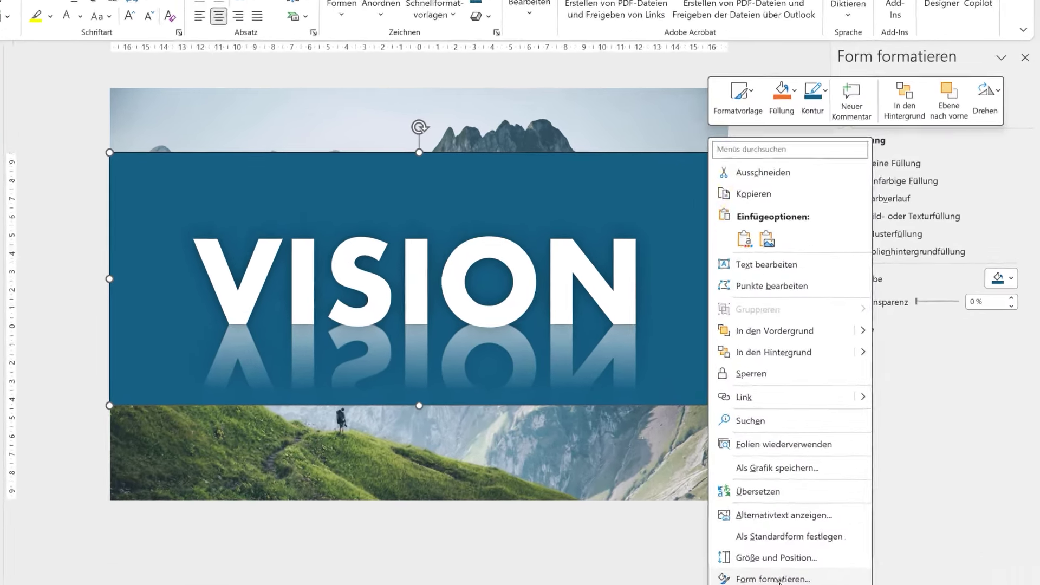
click(818, 554)
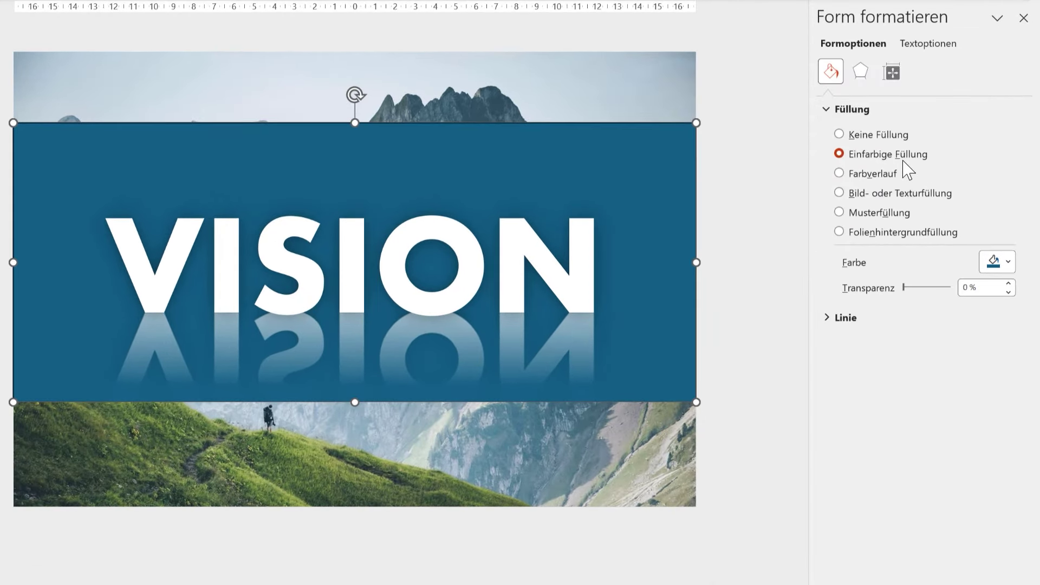
click(839, 173)
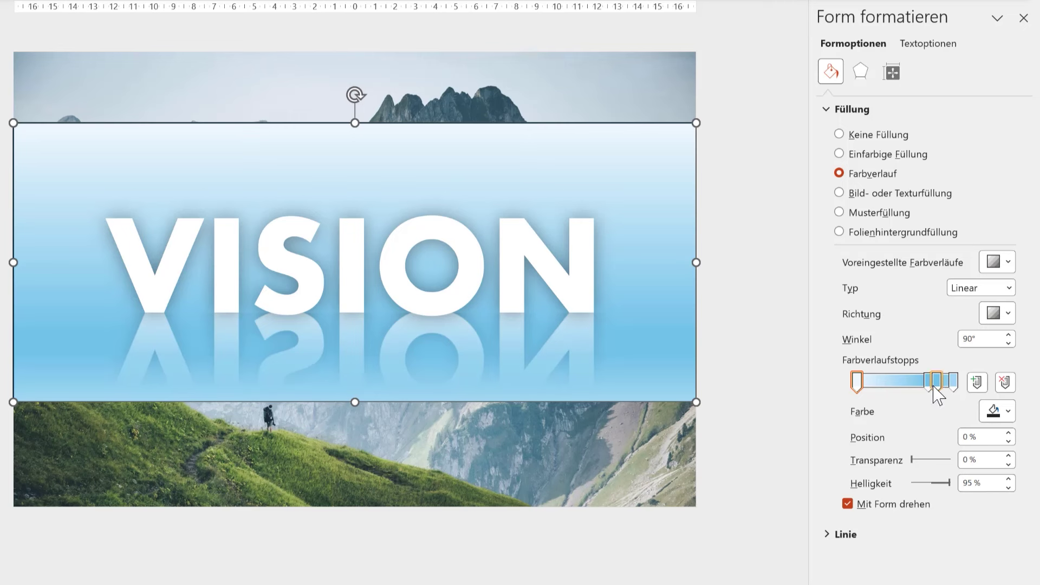
drag(928, 382, 909, 382)
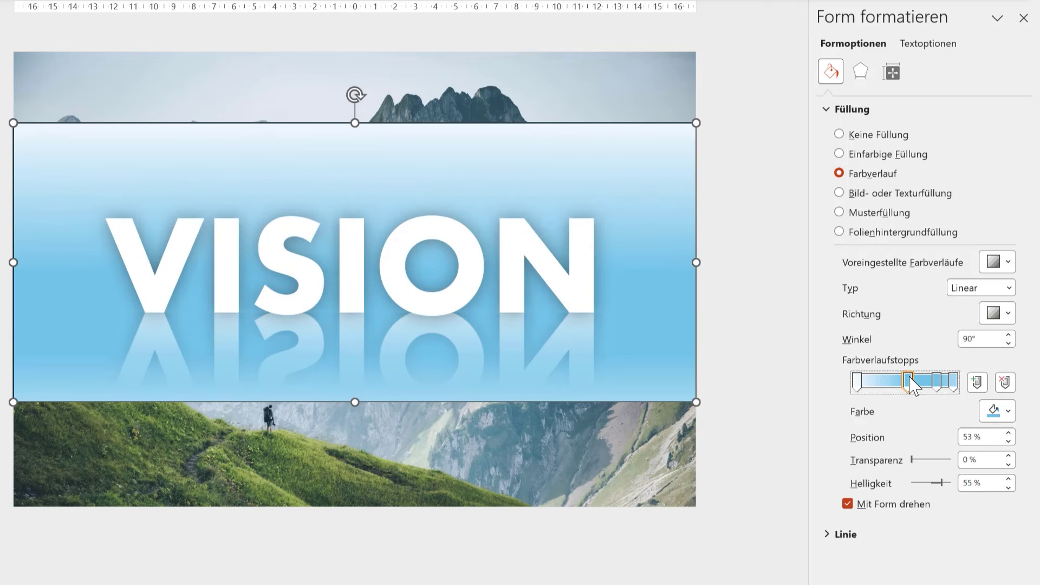
drag(909, 383, 903, 389)
drag(903, 449, 926, 430)
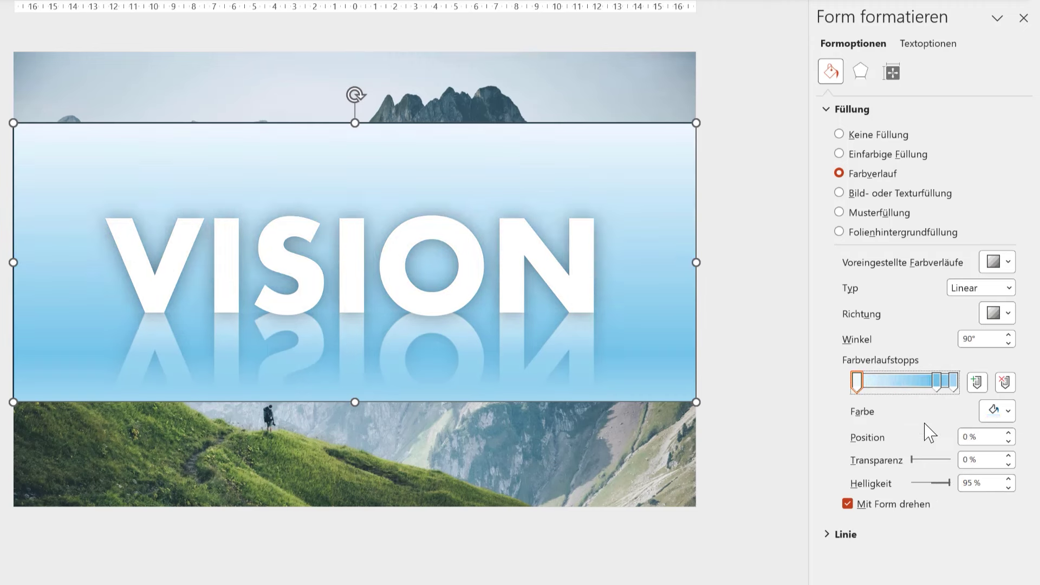
click(1004, 382)
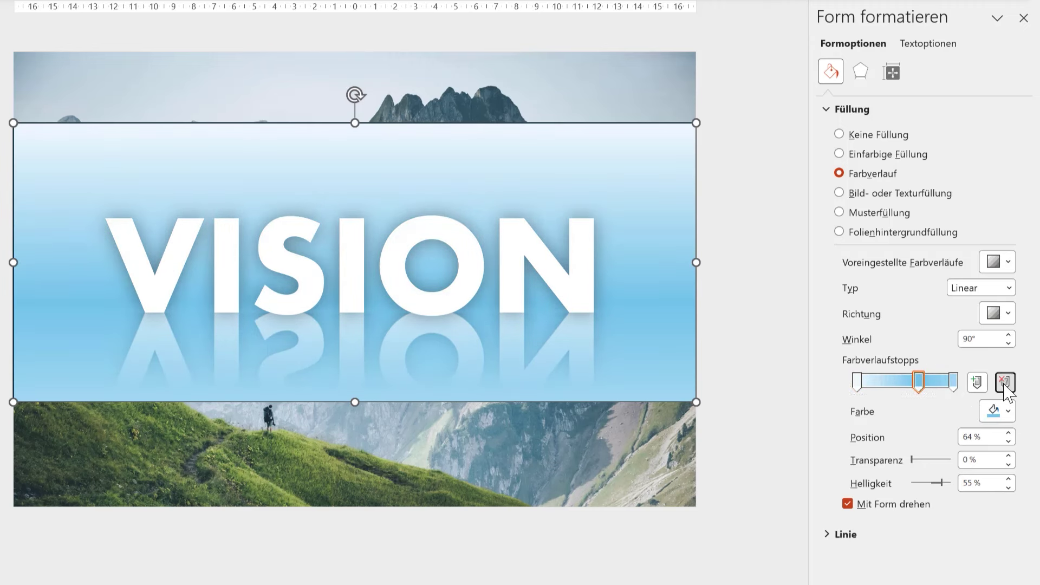
click(953, 382)
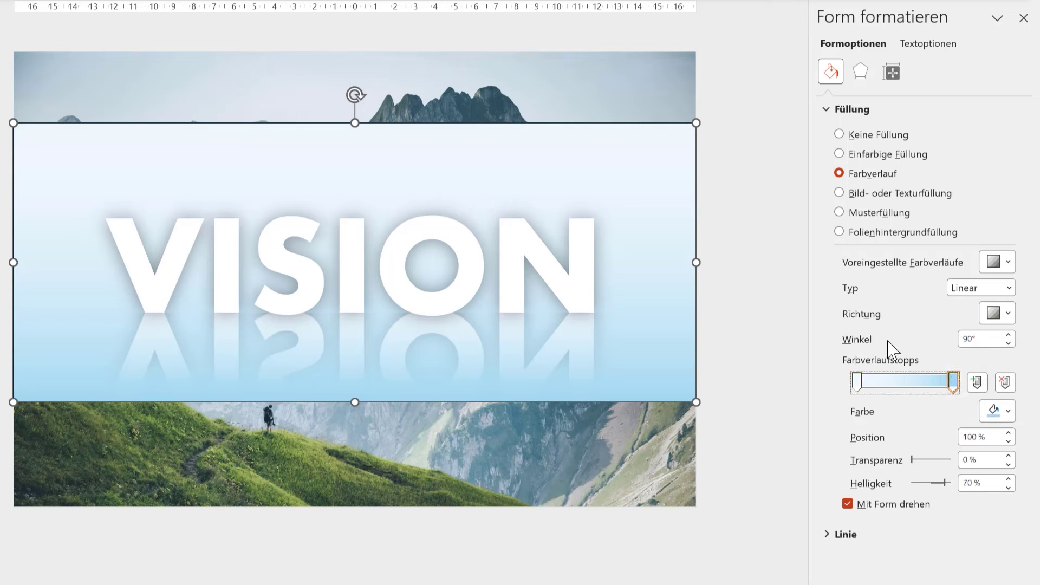
Step: Set the gradient direction to 270° with both stops black, the lower one 100 % transparent
click(996, 313)
click(815, 424)
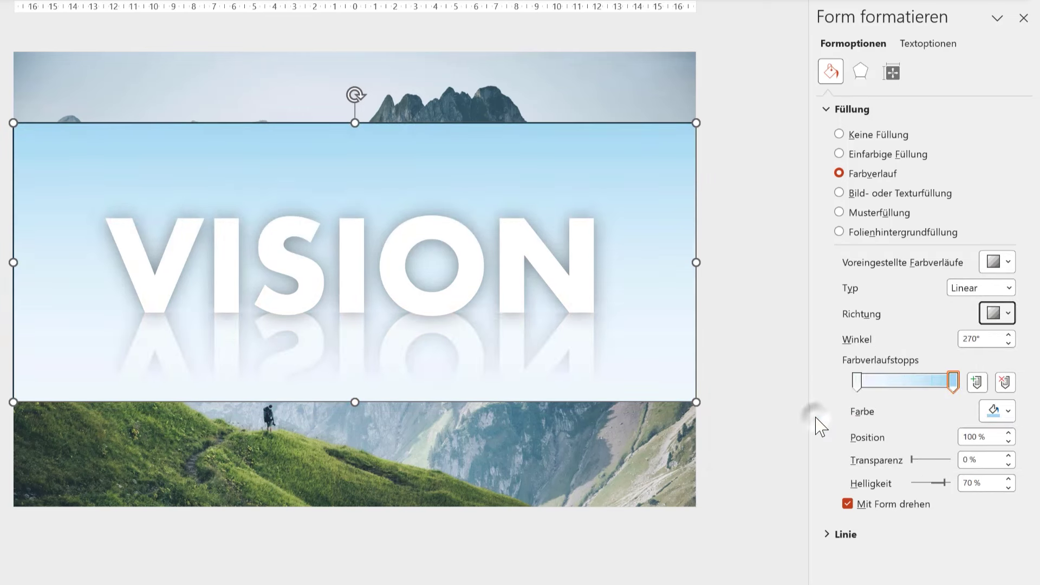
click(995, 413)
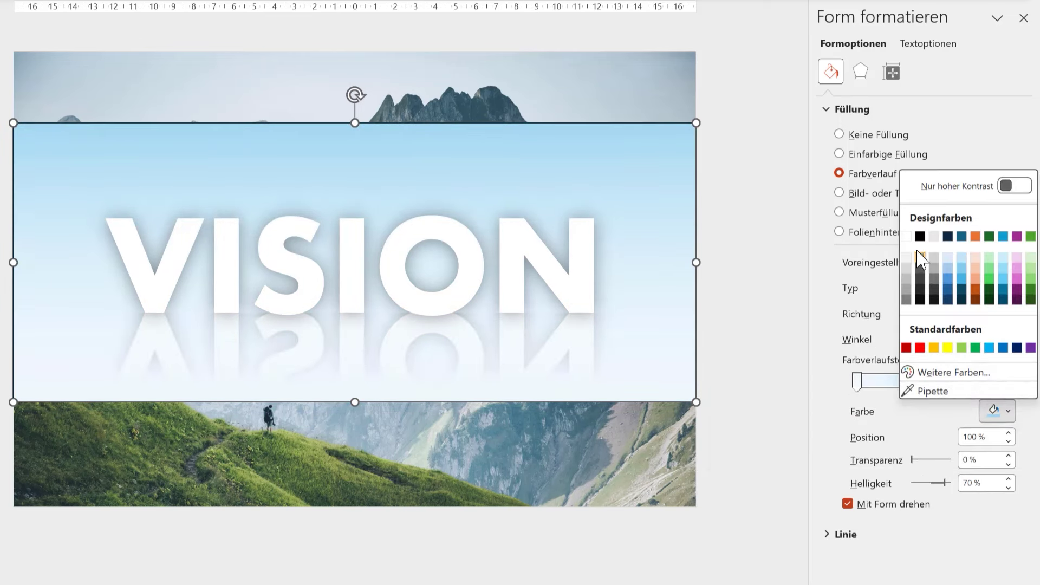
click(920, 238)
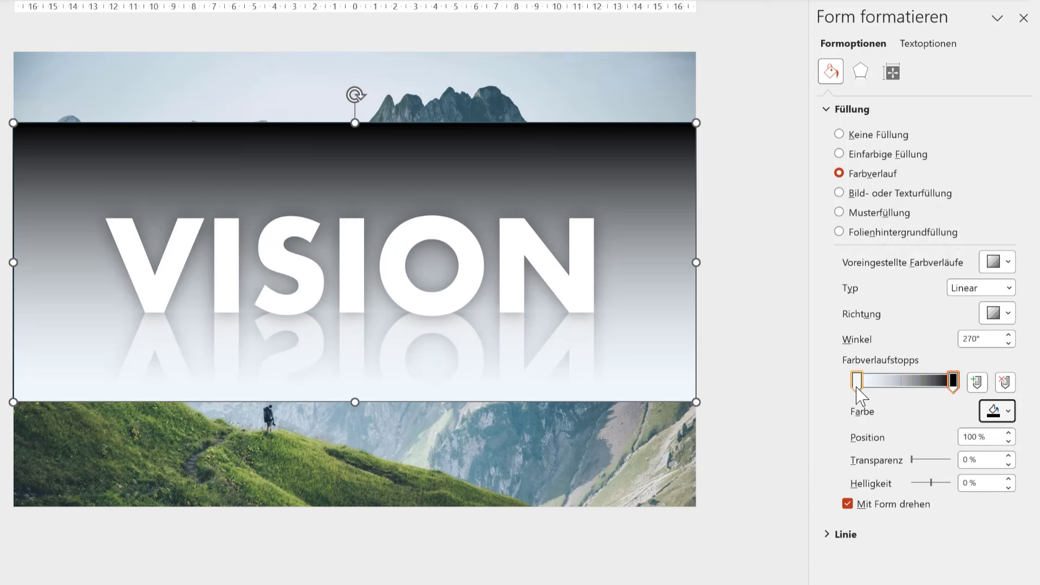
click(856, 383)
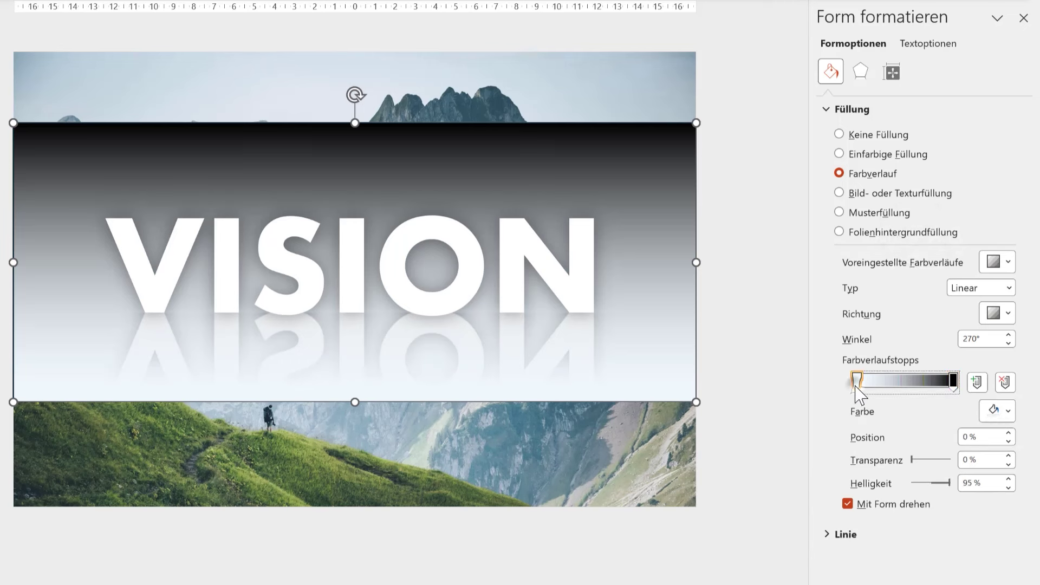
click(995, 411)
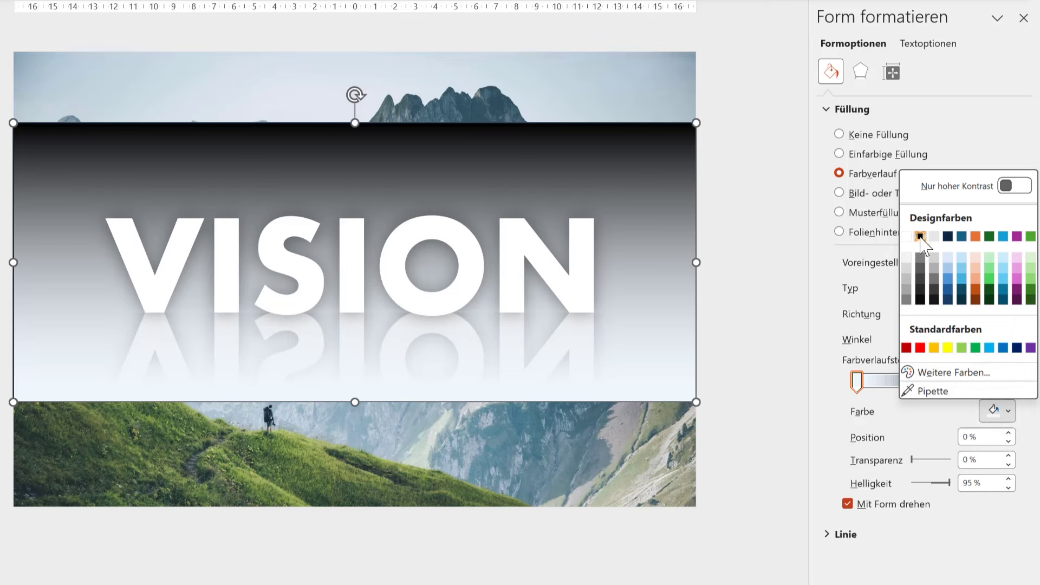
click(920, 237)
drag(913, 459, 1017, 473)
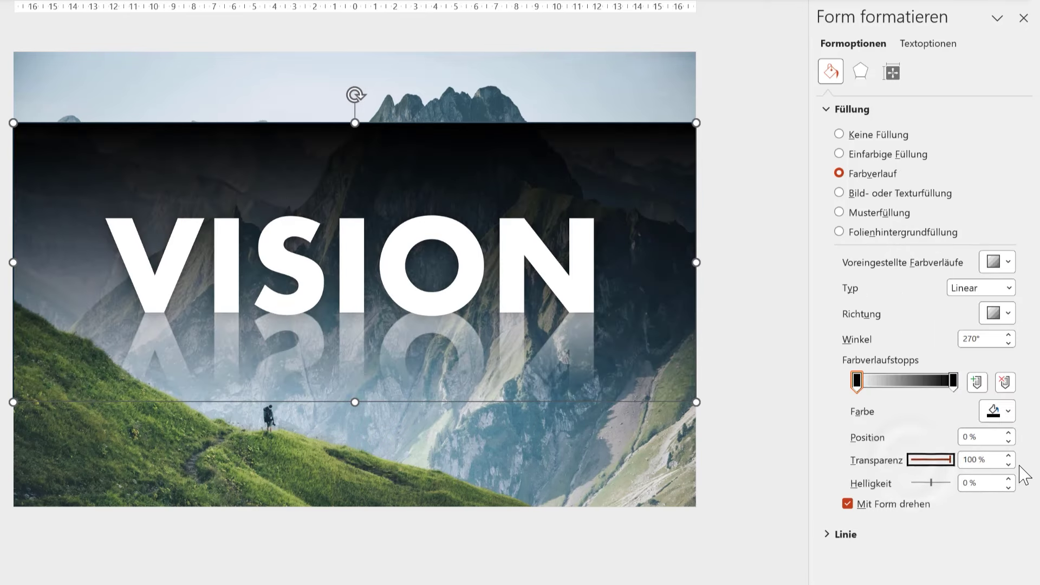
Step: Remove the rectangle's outline
click(849, 538)
click(839, 552)
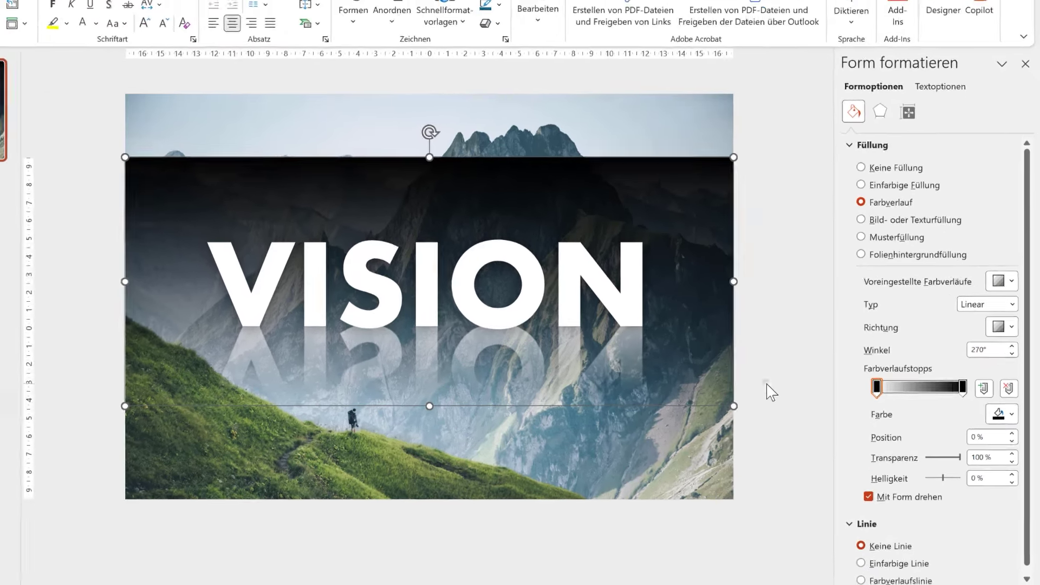
click(809, 392)
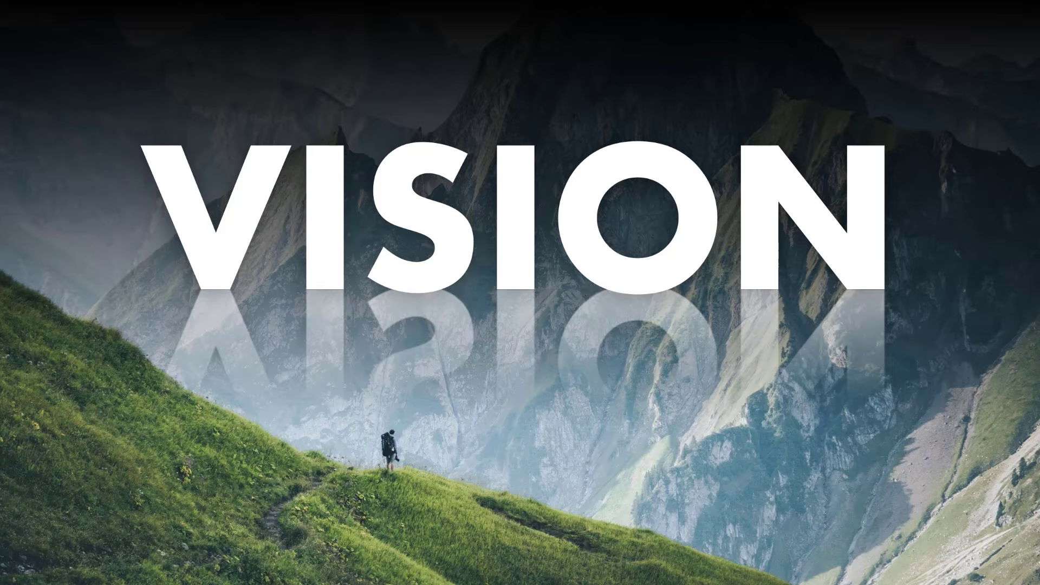
key(Escape)
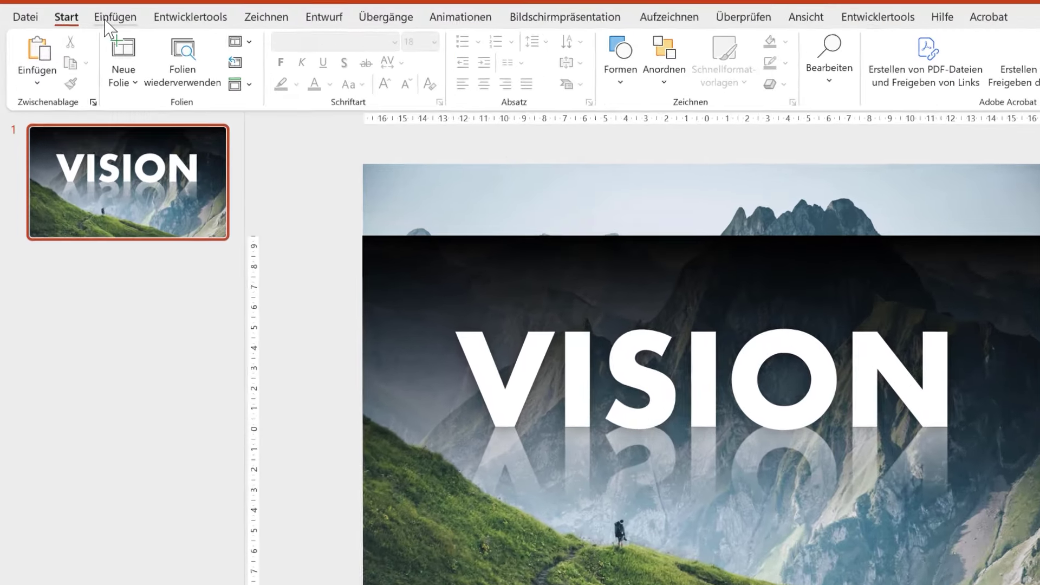
Step: Insert the third compass icon from a 'Komp' stock icon search
click(85, 38)
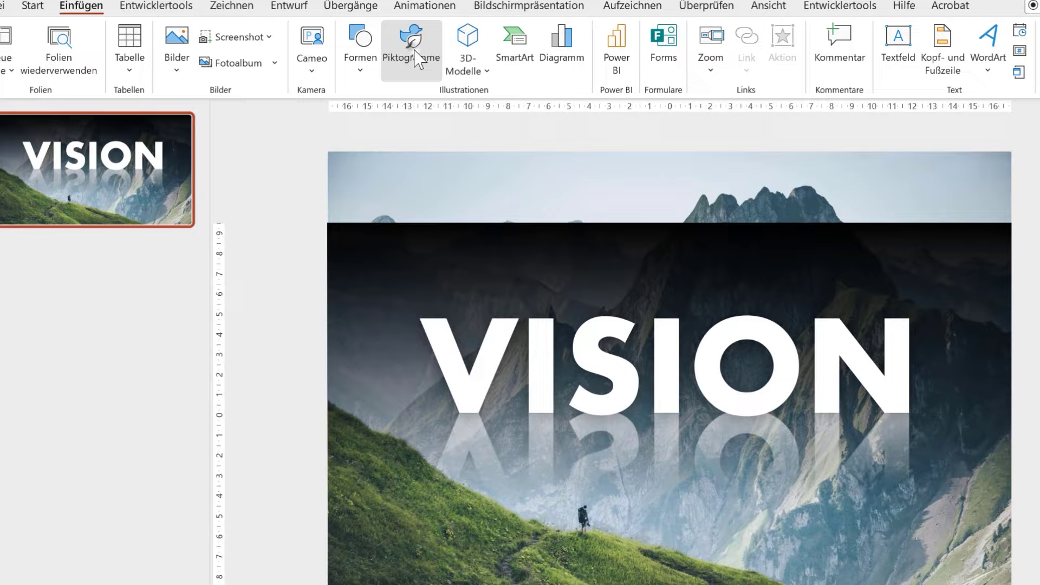
click(465, 48)
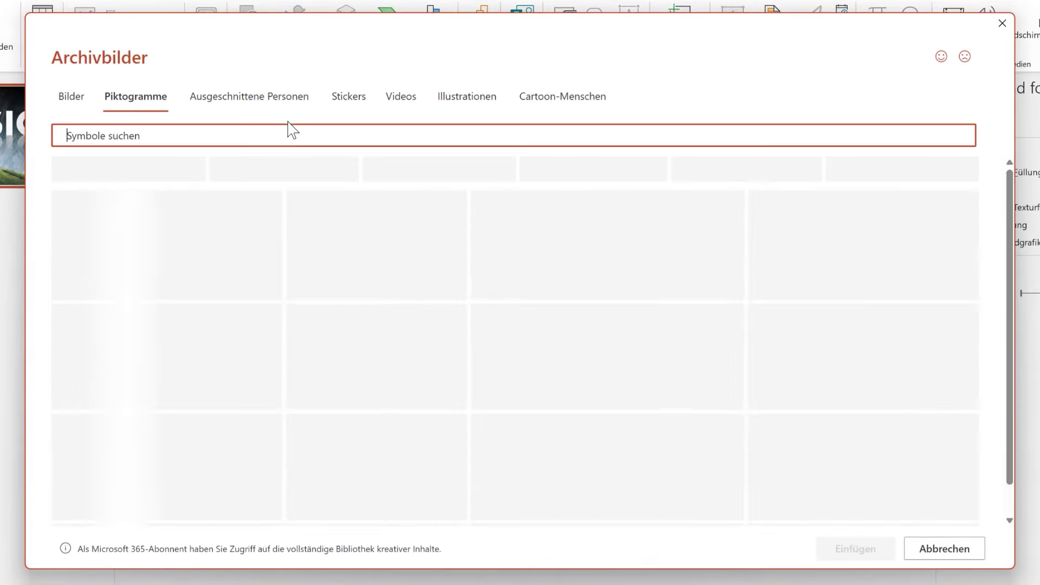
text(Ko)
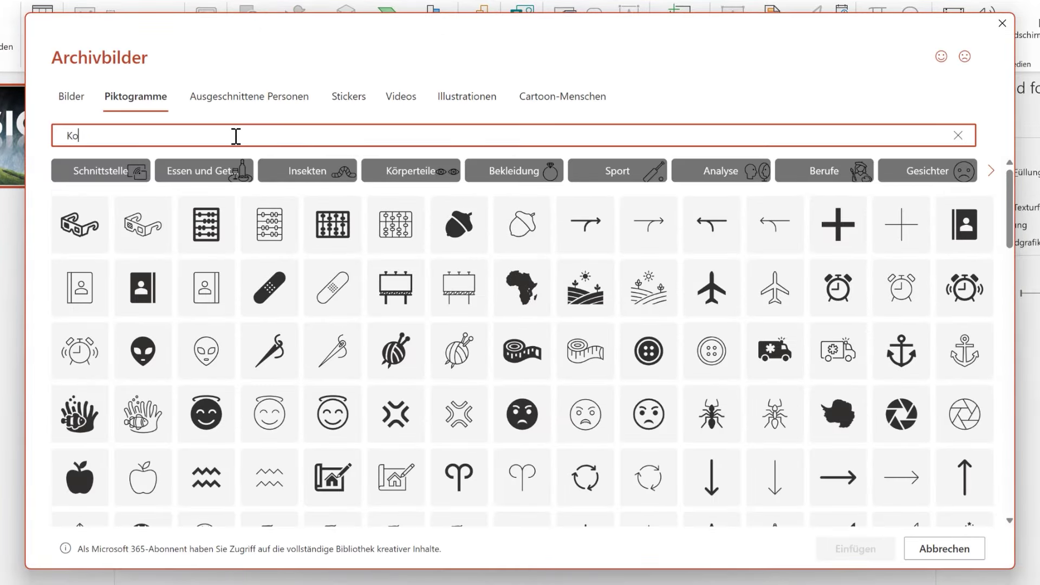
text(mpass)
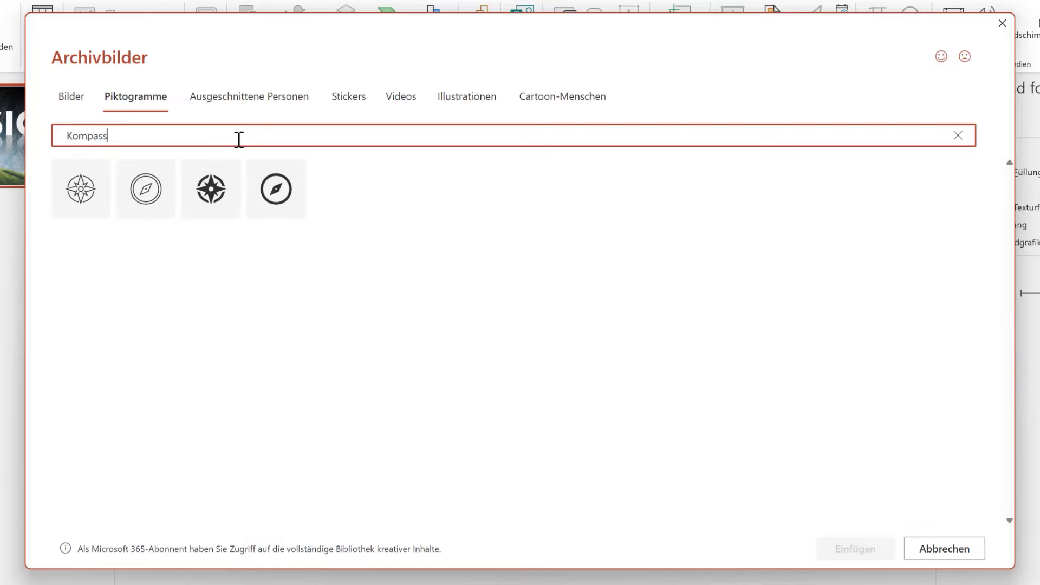
click(217, 199)
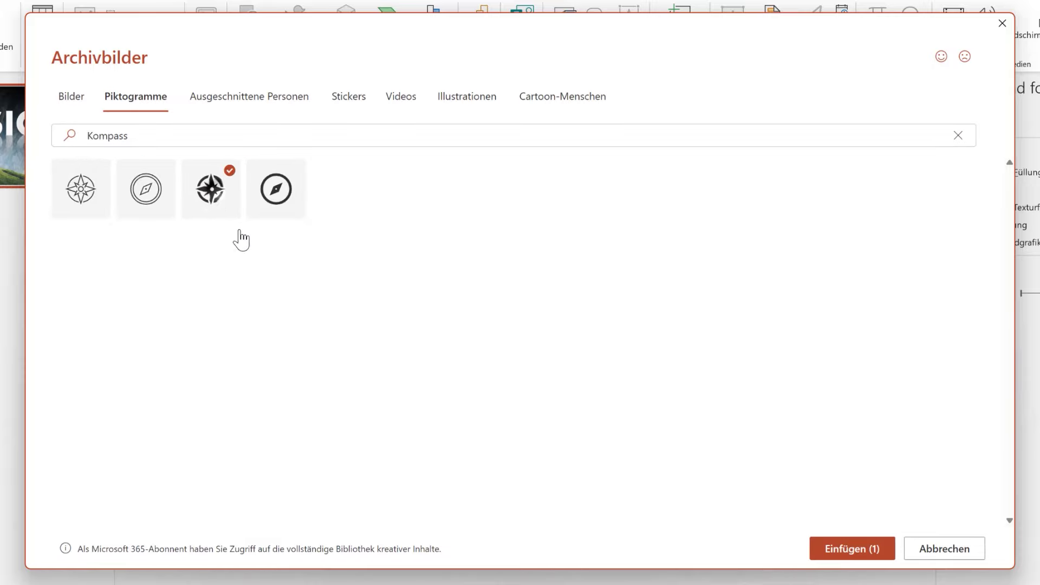
click(849, 556)
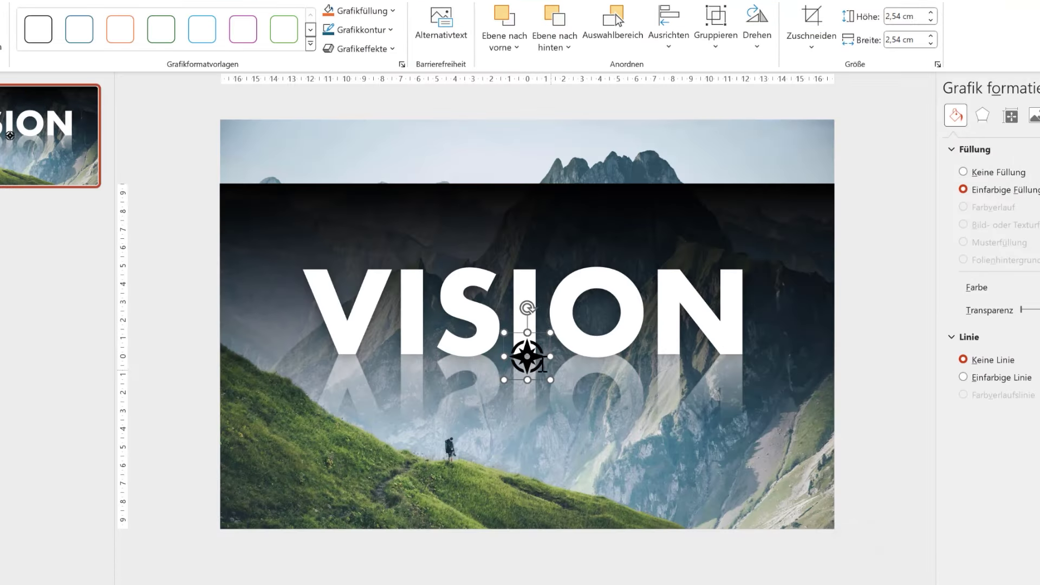
Step: Move the compass onto VISION's O and enlarge it to 7.52 cm
mouse_move(533, 365)
mouse_down()
mouse_move(614, 324)
mouse_move(662, 245)
mouse_up()
ctrl+scroll(617, 314, up, 3)
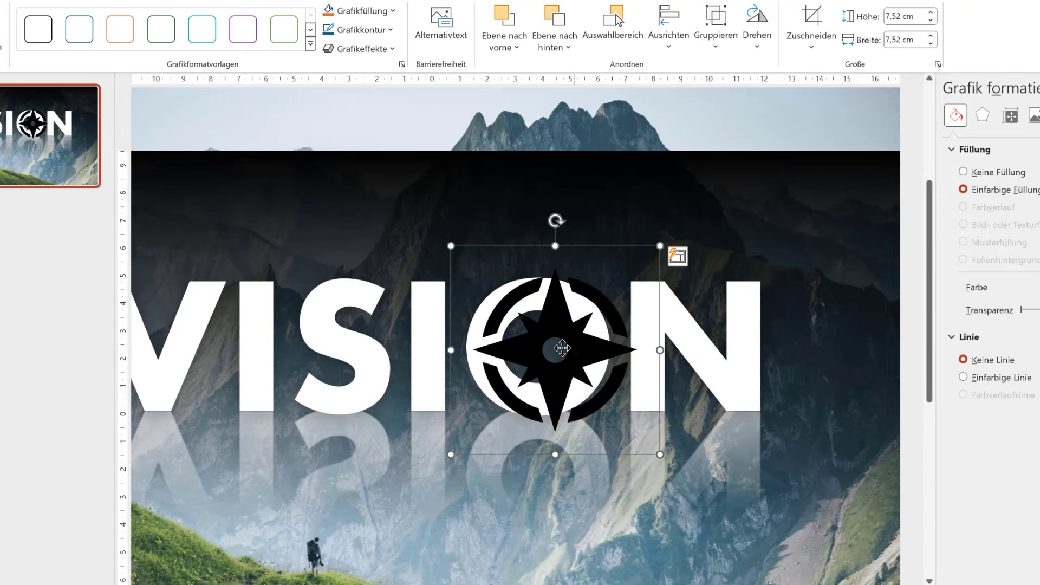
drag(569, 335, 555, 346)
ctrl+scroll(567, 336, down, 2)
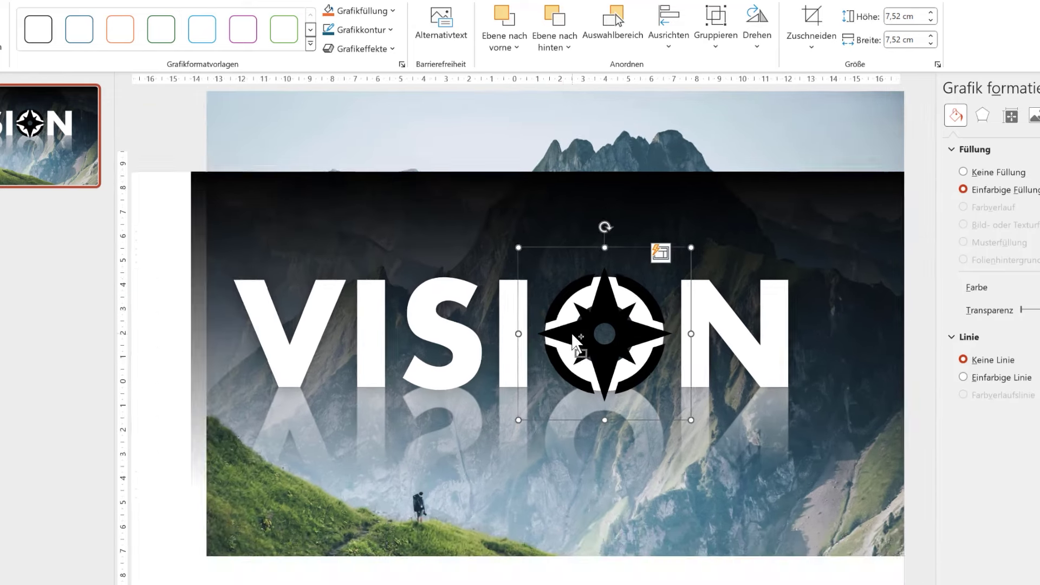
ctrl+scroll(633, 303, down, 1)
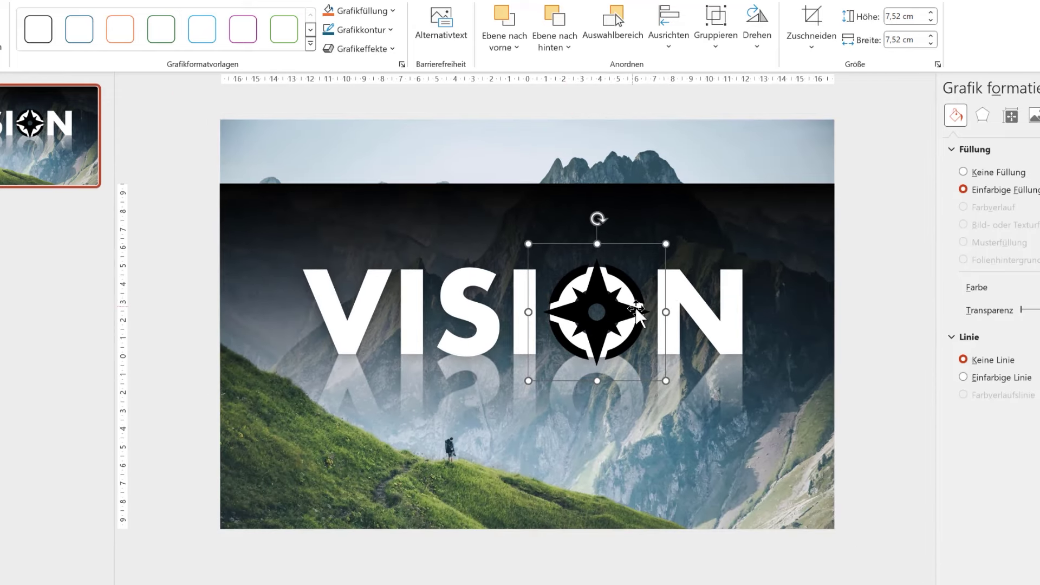
Step: Set the letter O's text fill to 100 % transparency
click(671, 303)
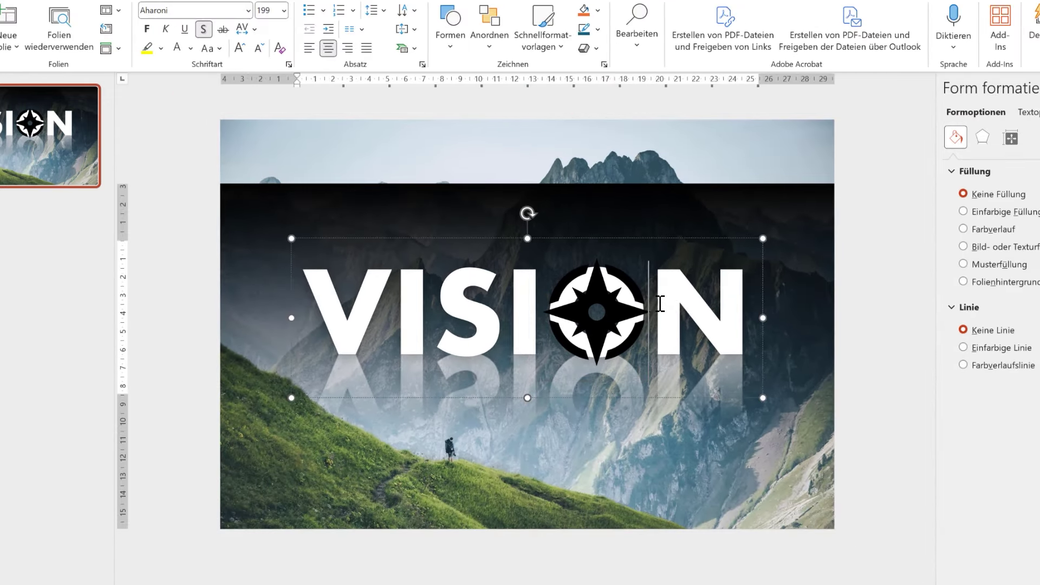
drag(660, 304, 579, 306)
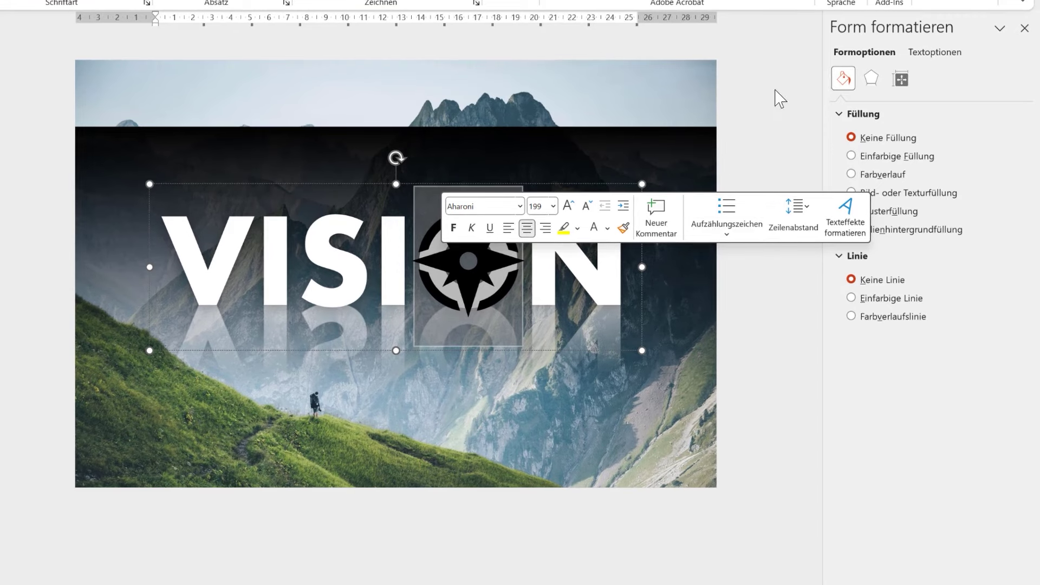
click(930, 52)
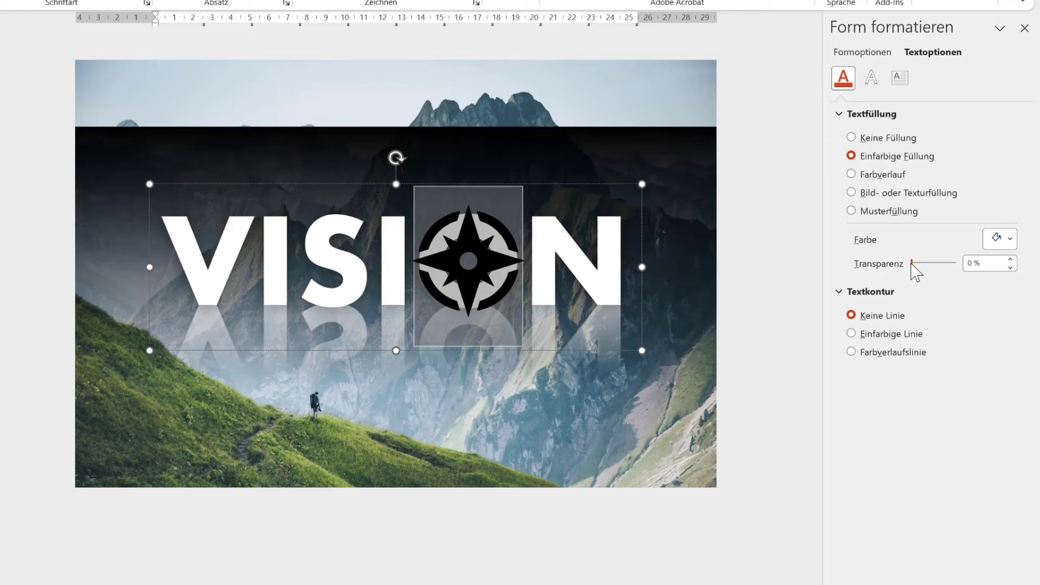
drag(912, 263, 956, 263)
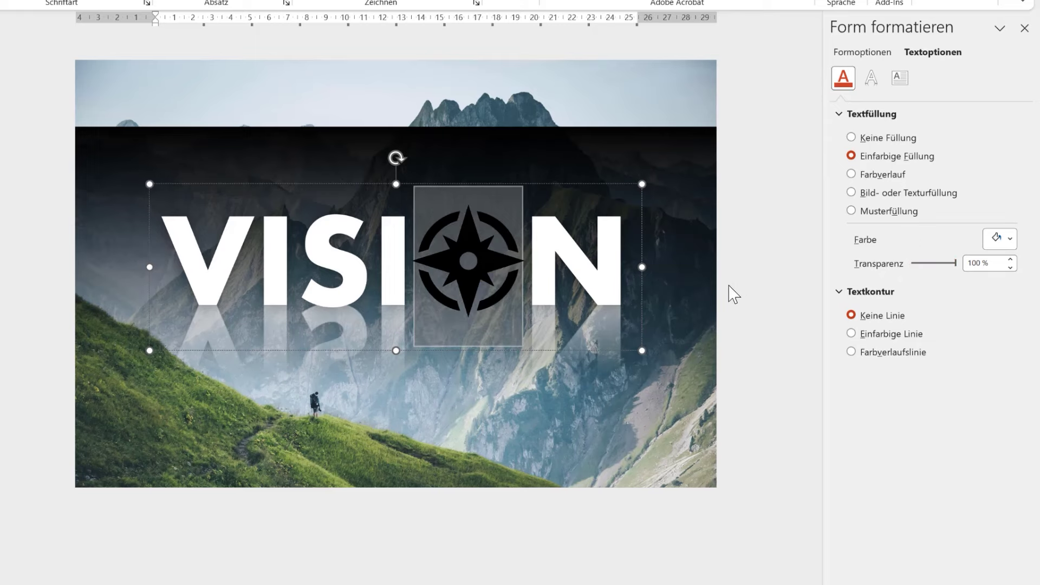
click(778, 285)
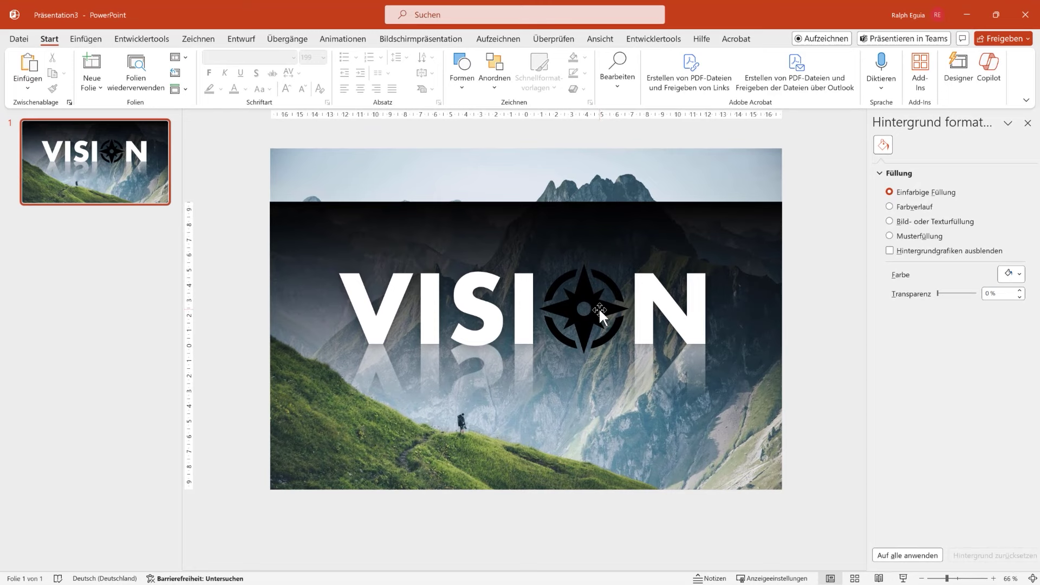
Step: Convert the compass icon to shapes and union its parts into one shape
click(598, 308)
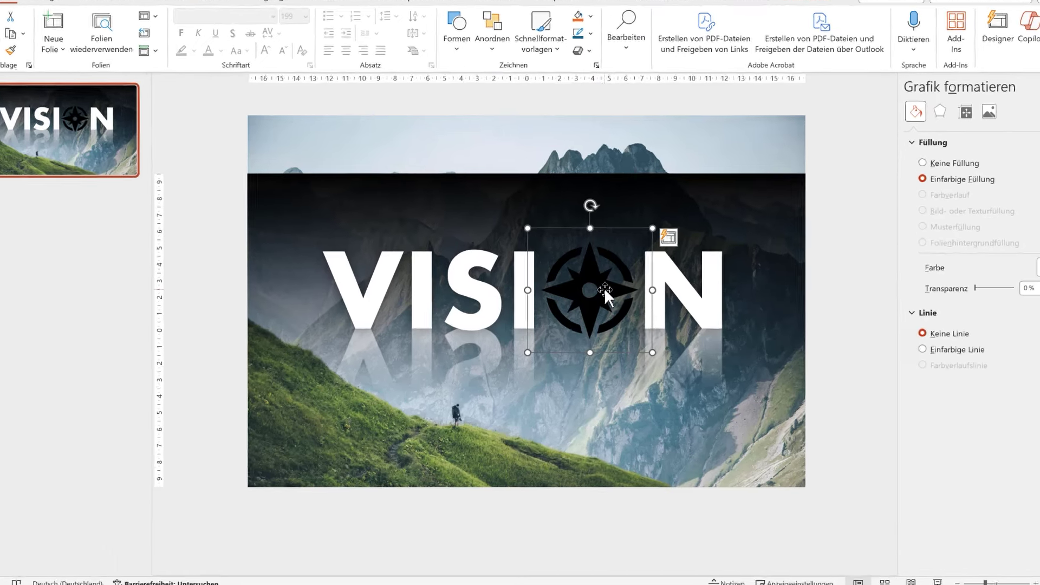
right_click(602, 288)
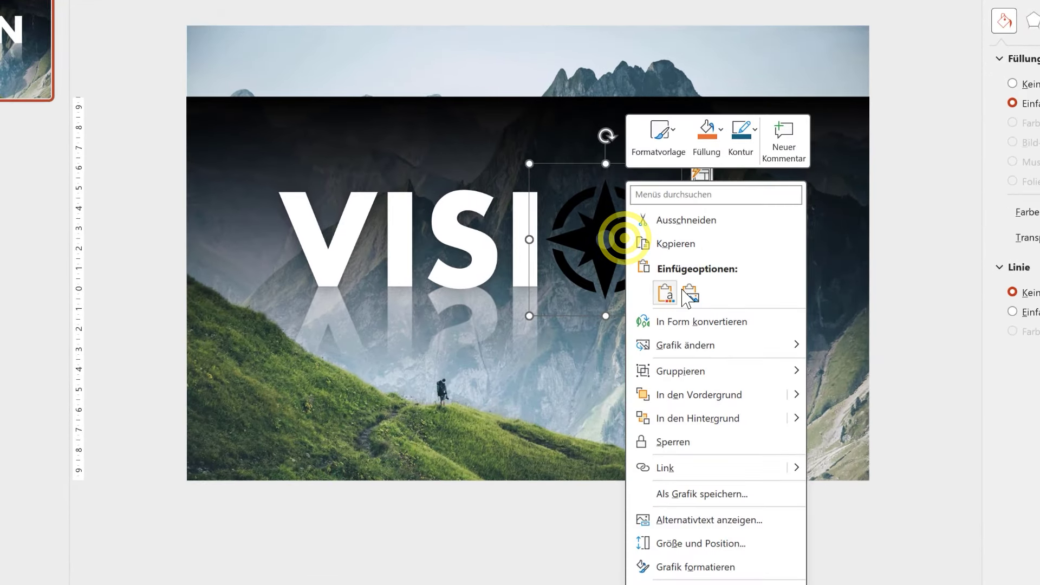
click(708, 321)
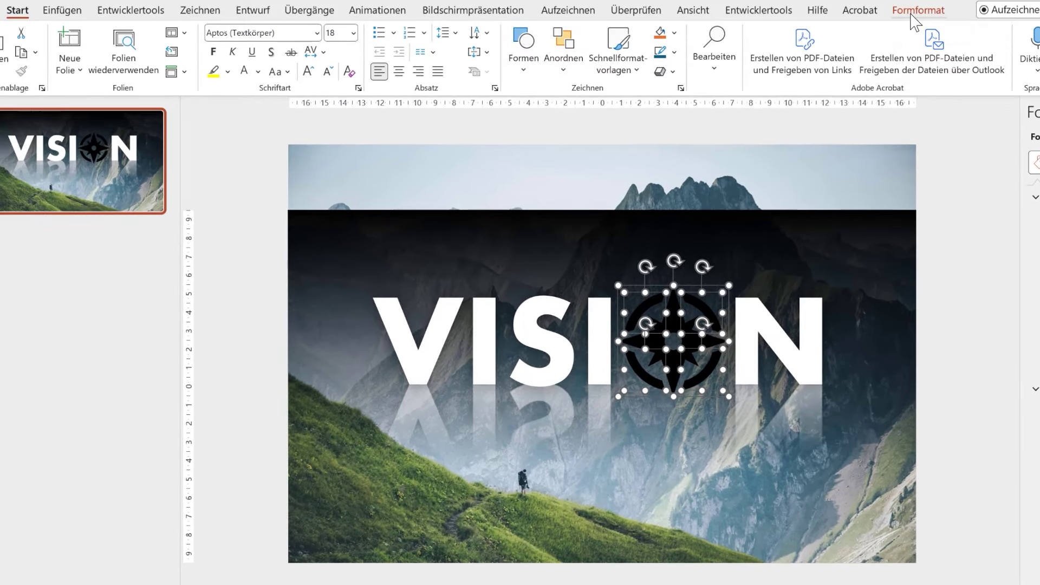
click(912, 15)
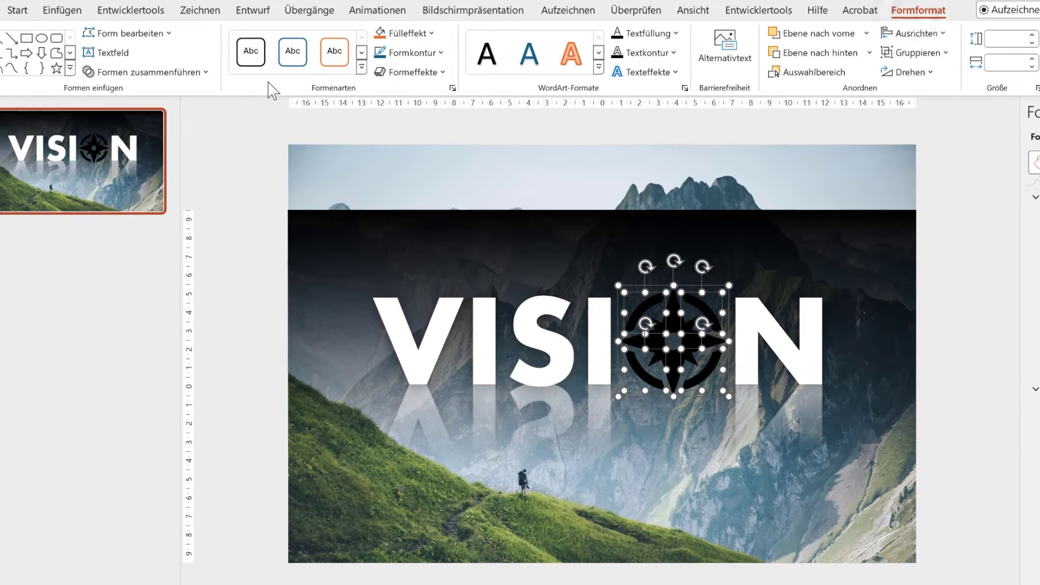
click(199, 71)
click(169, 93)
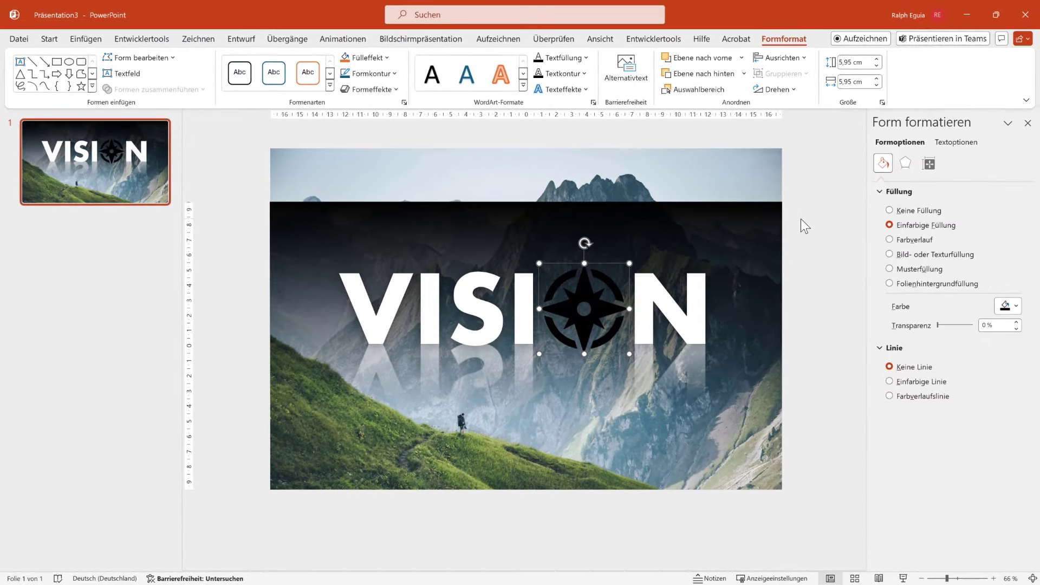
click(801, 218)
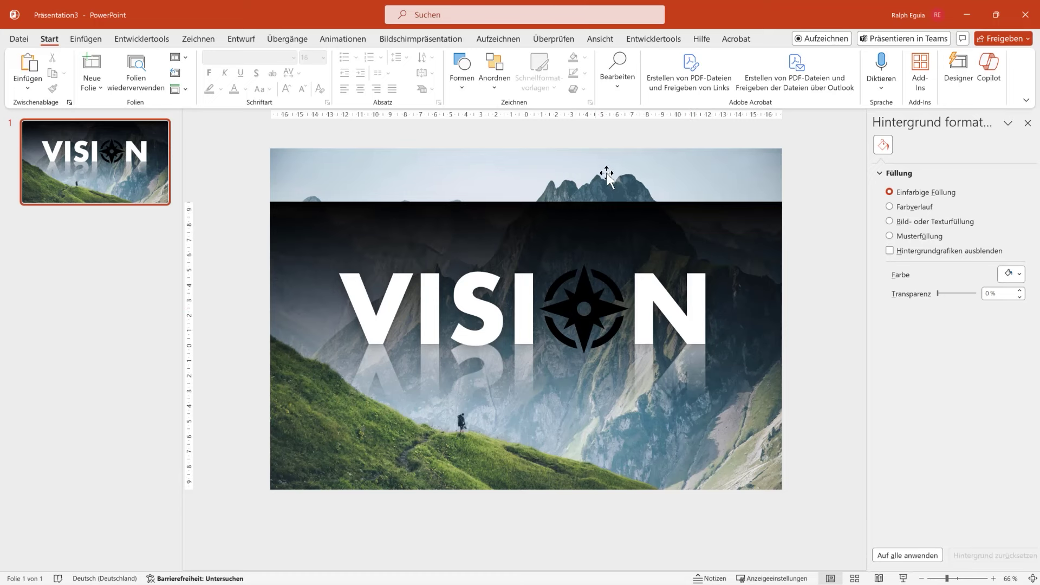
Step: Shift the mountain photo to the right, then line it back up with the slide
click(465, 176)
drag(464, 176, 541, 184)
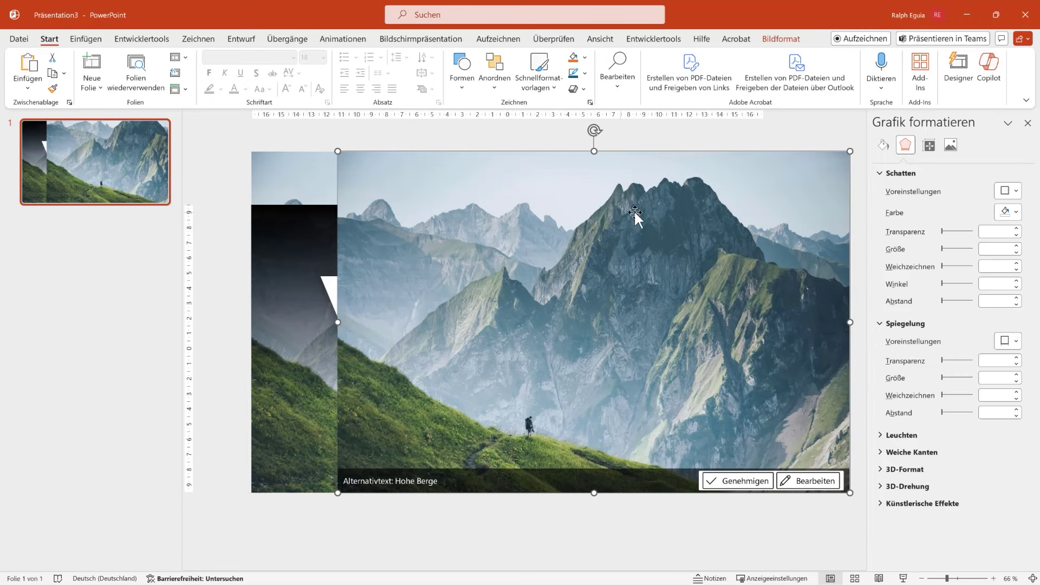
mouse_move(708, 222)
mouse_down()
mouse_move(638, 224)
mouse_move(652, 227)
mouse_up()
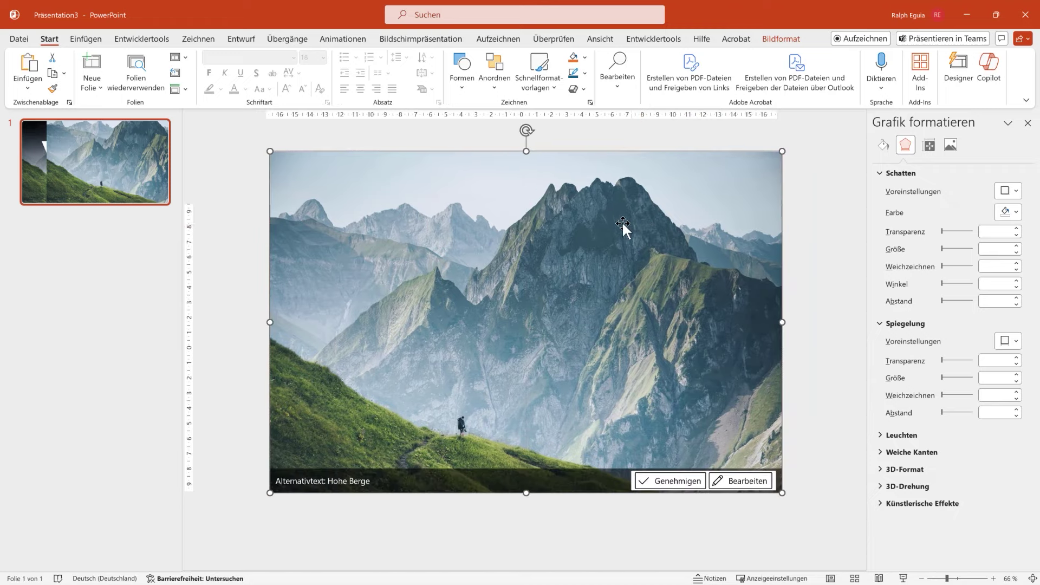
Step: Send the mountain photo to the back, then intersect it with the compass shape (Schnittmenge bilden)
right_click(559, 190)
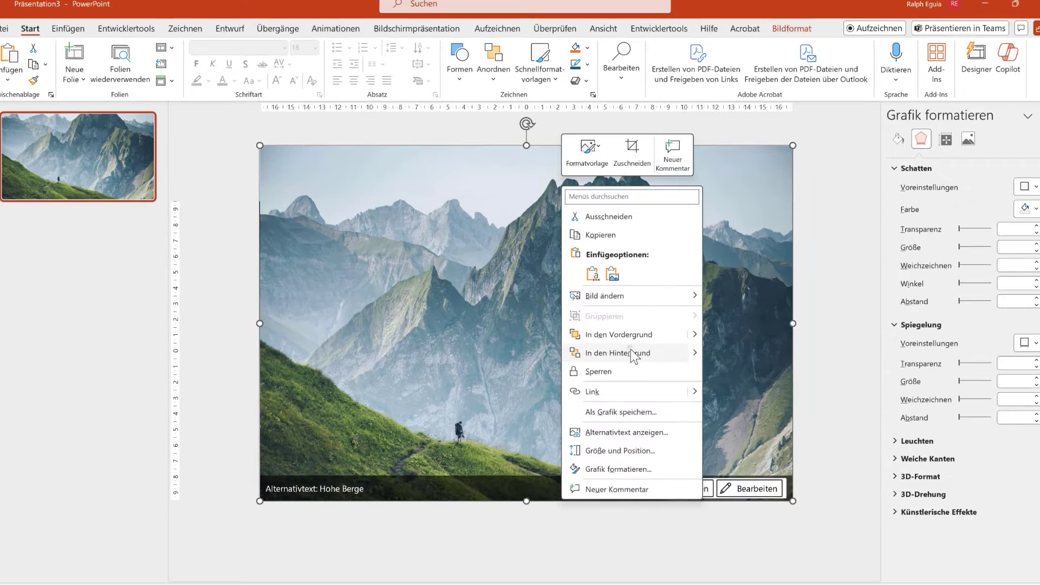
click(631, 350)
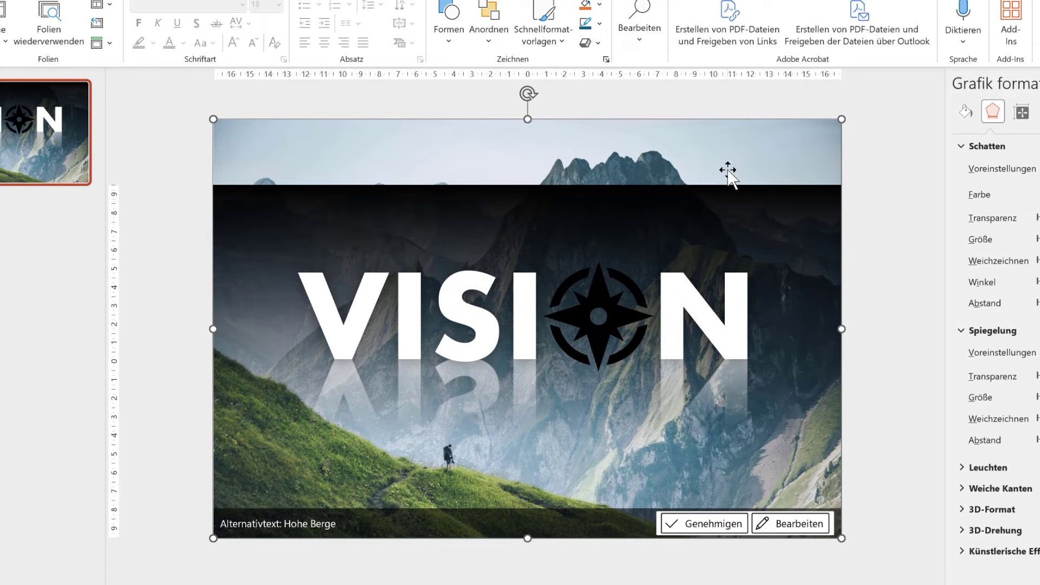
click(628, 302)
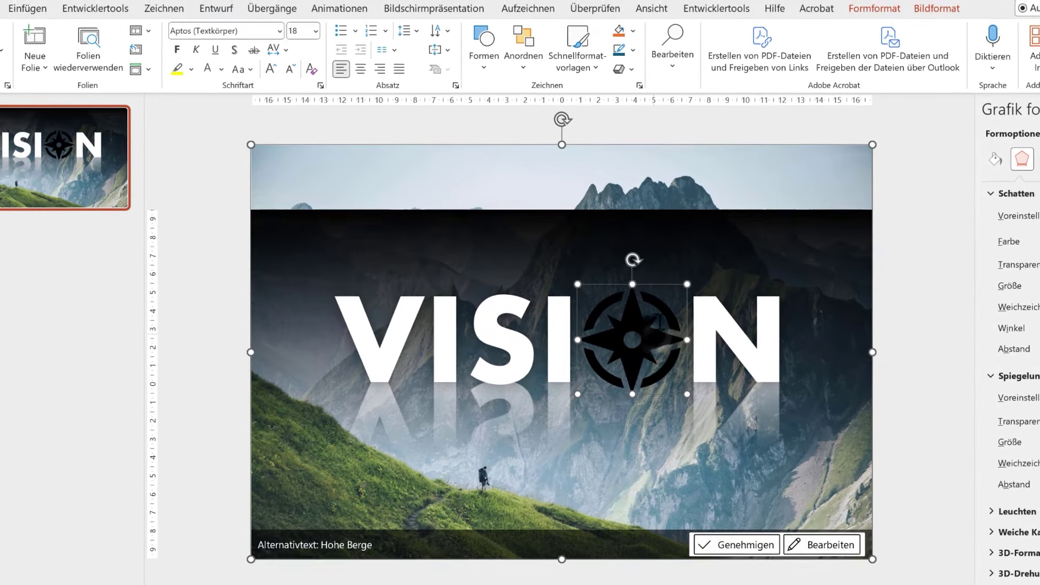
click(874, 9)
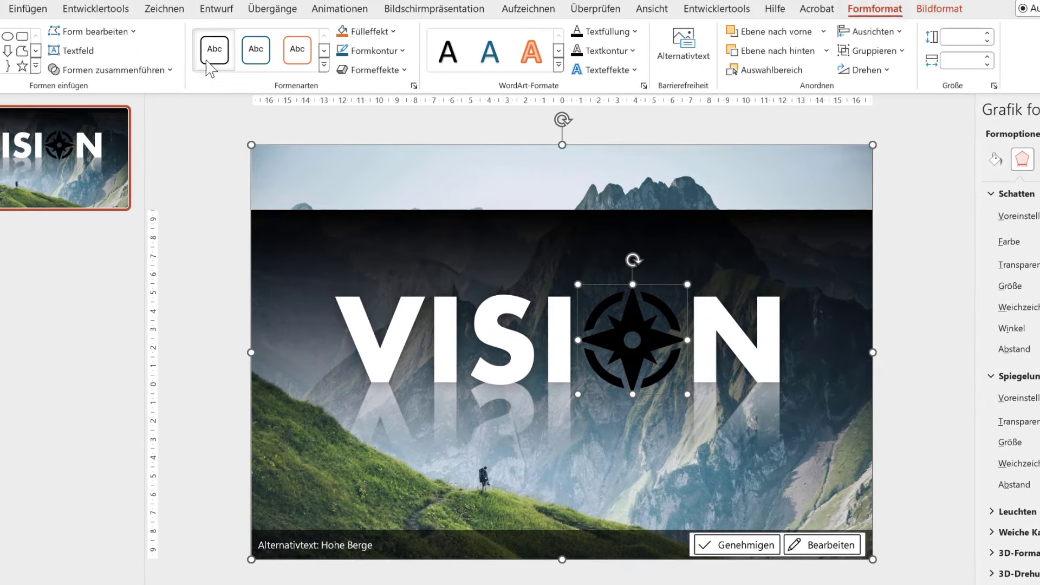
click(169, 70)
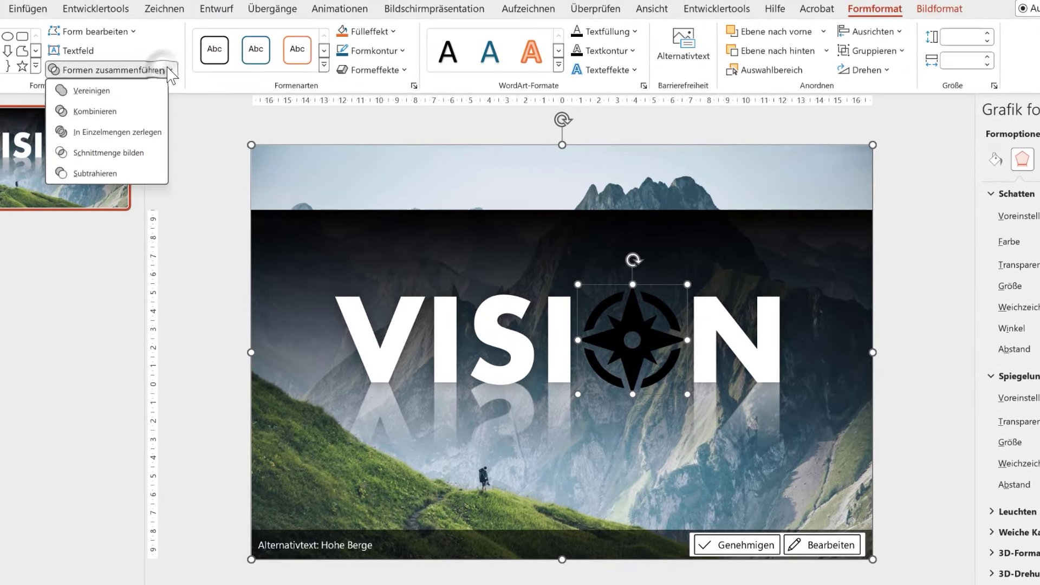
click(135, 154)
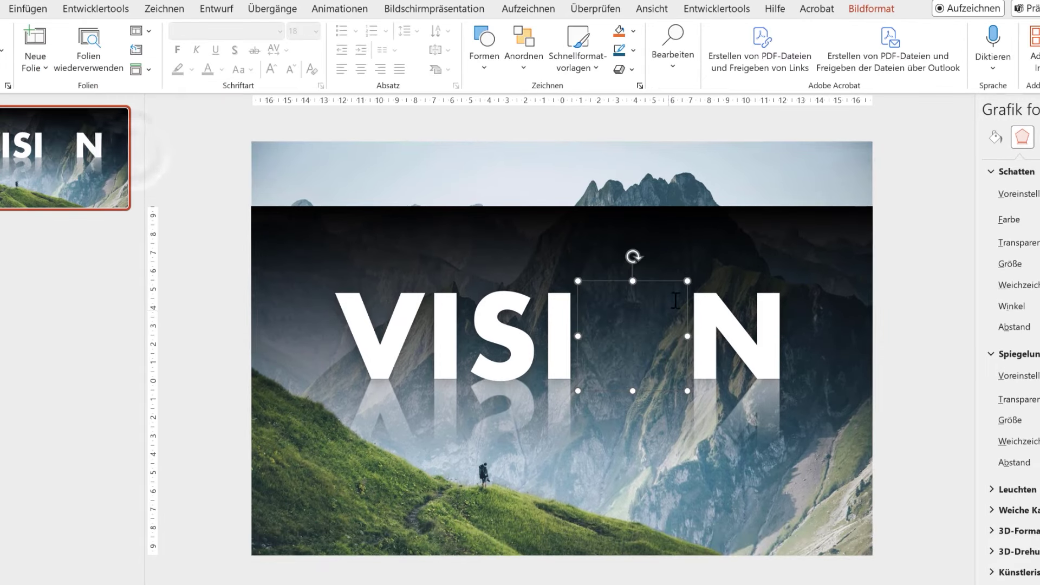
Step: Select the hidden photo-textured compass in VISION's gap and bring it to the front
right_click(664, 282)
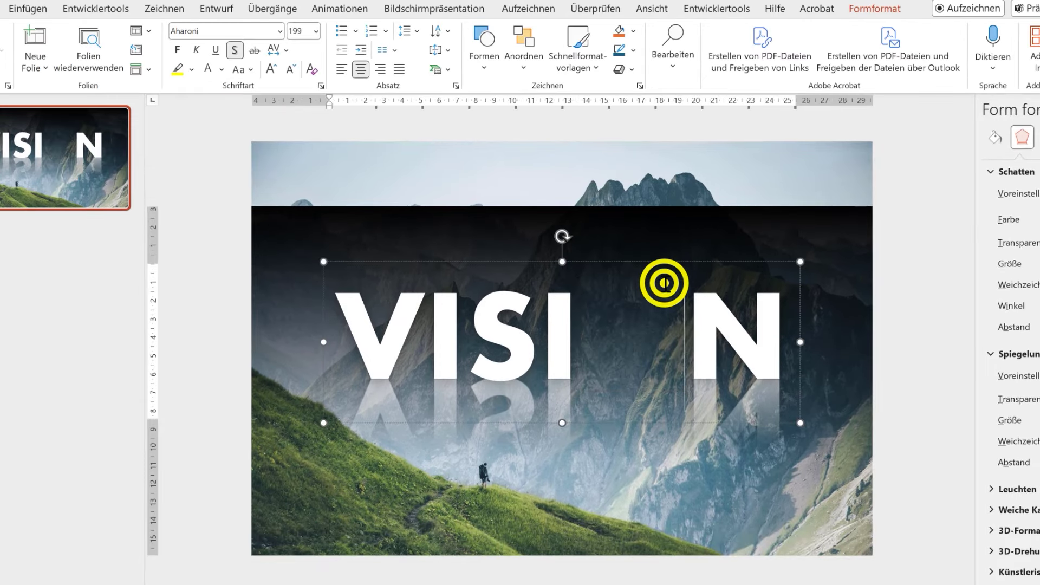
click(936, 332)
click(930, 482)
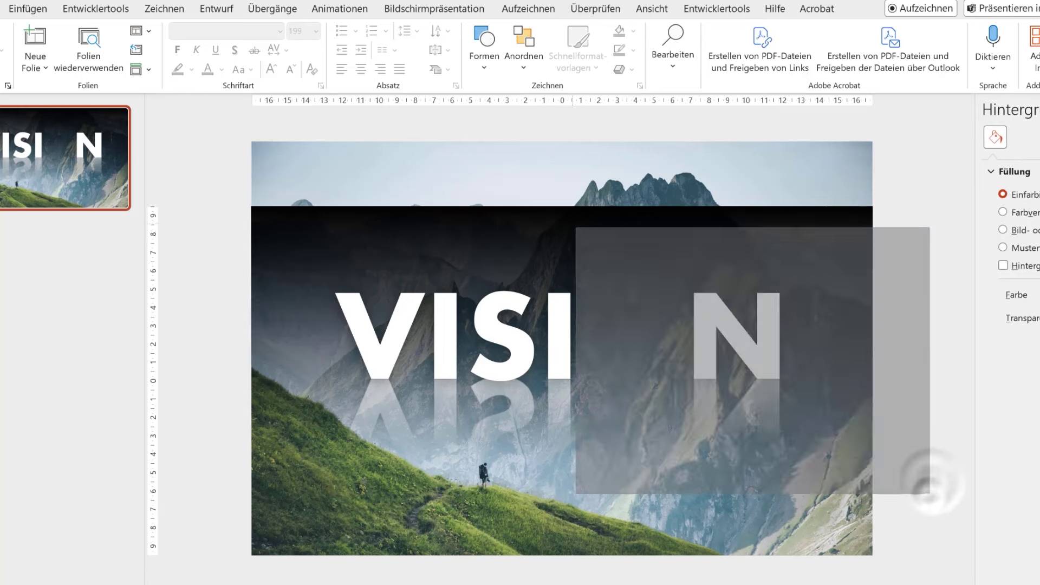
drag(929, 501, 574, 227)
right_click(656, 278)
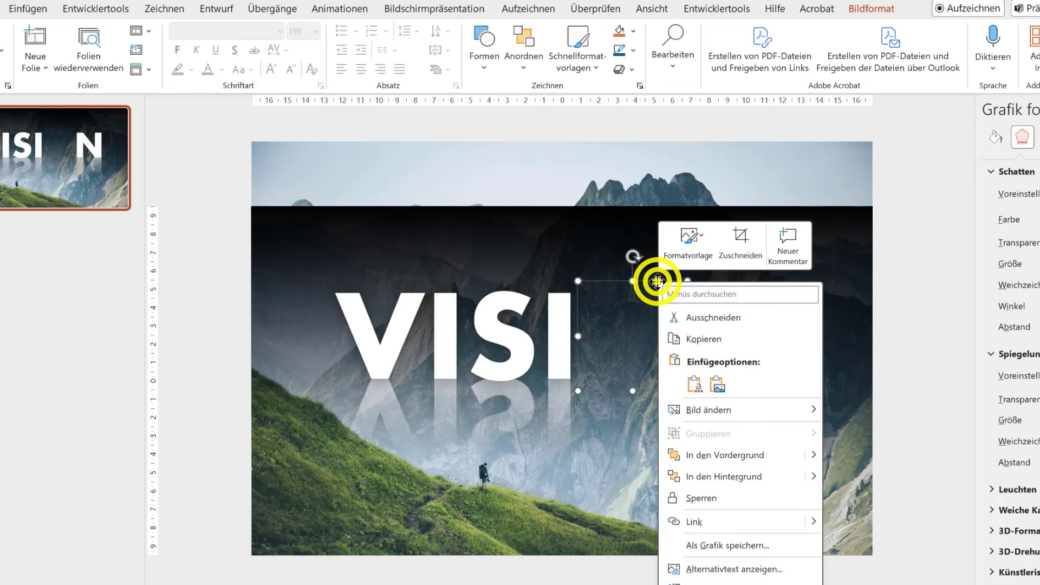
click(737, 455)
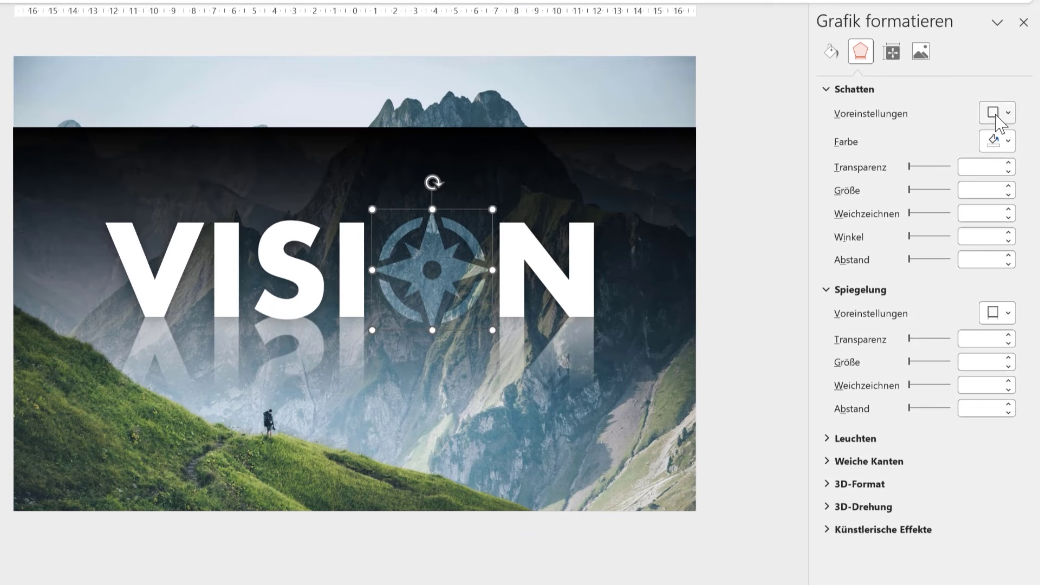
Step: Give the compass a shadow preset with 36 pt blur and a 50% transparent, 55% size reflection
click(995, 115)
click(955, 291)
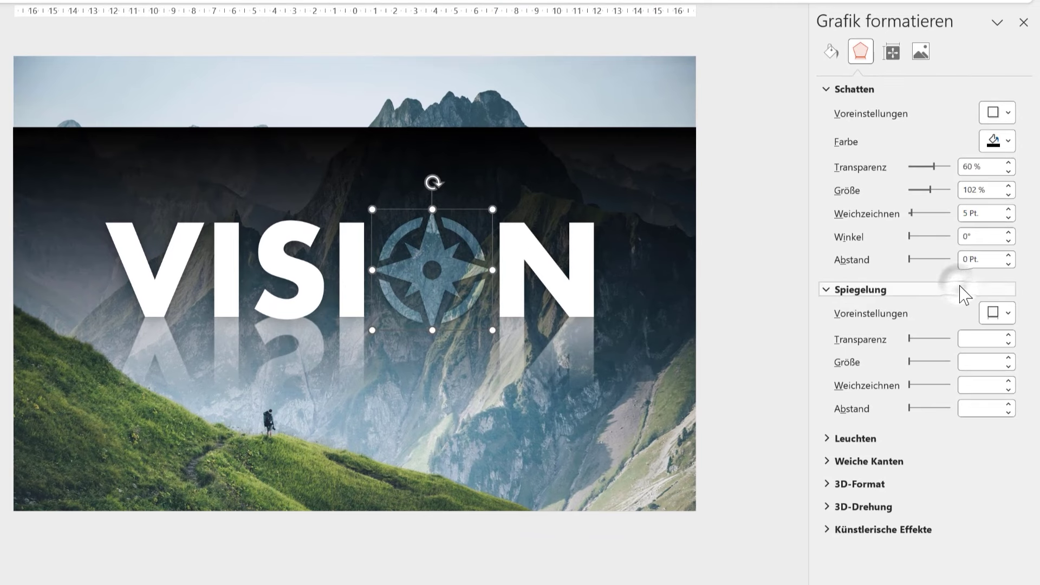
drag(912, 212, 922, 213)
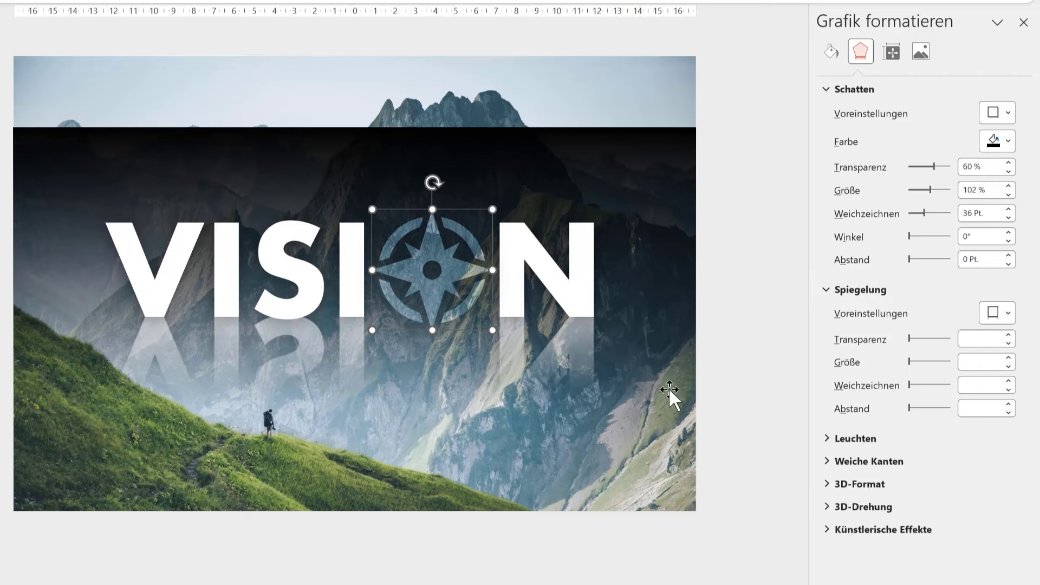
click(995, 312)
click(957, 455)
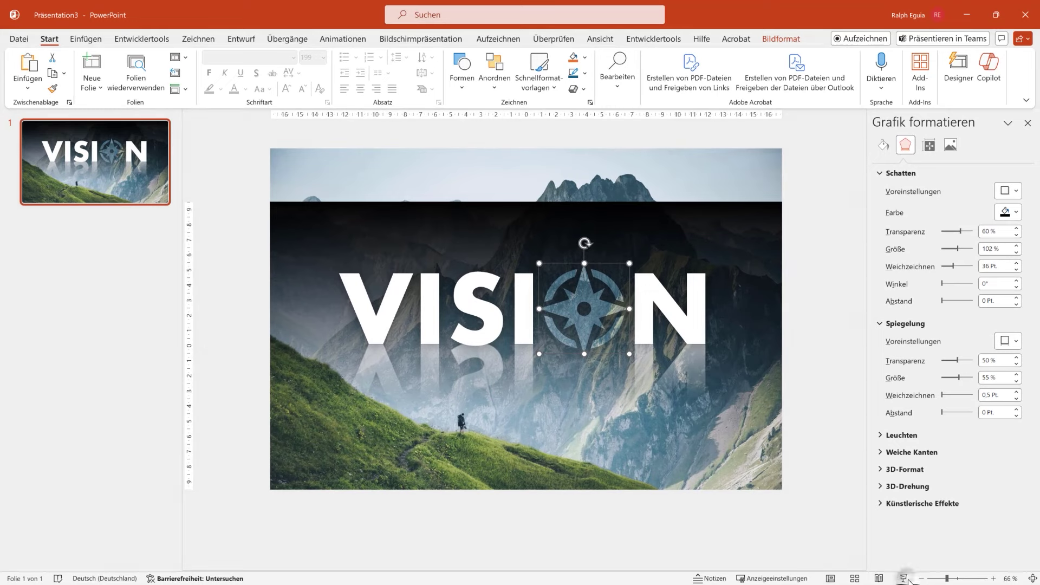
Step: Preview the VISION slide full-screen, then duplicate it with Ctrl+D
click(921, 578)
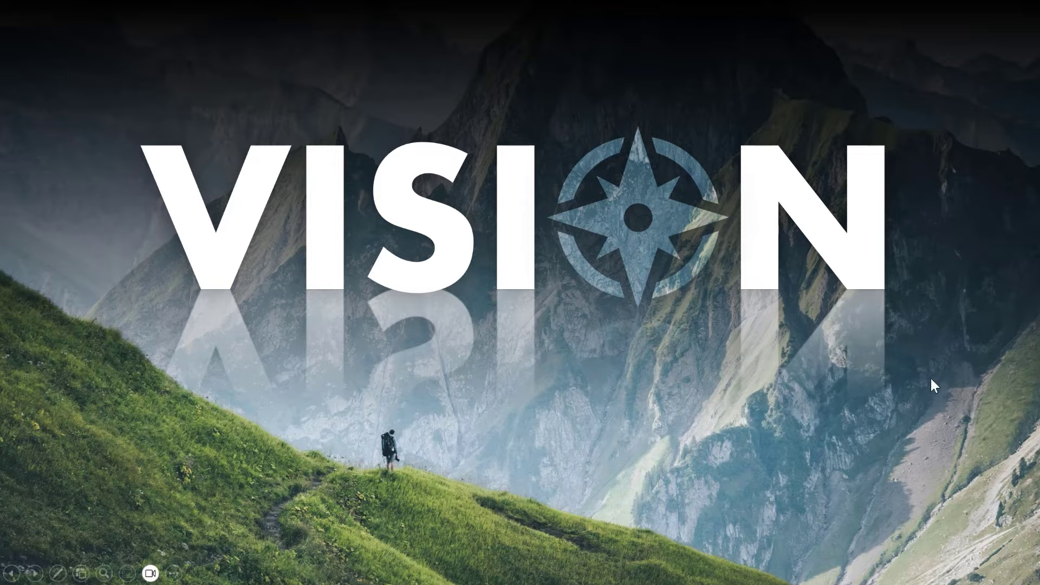
key(Escape)
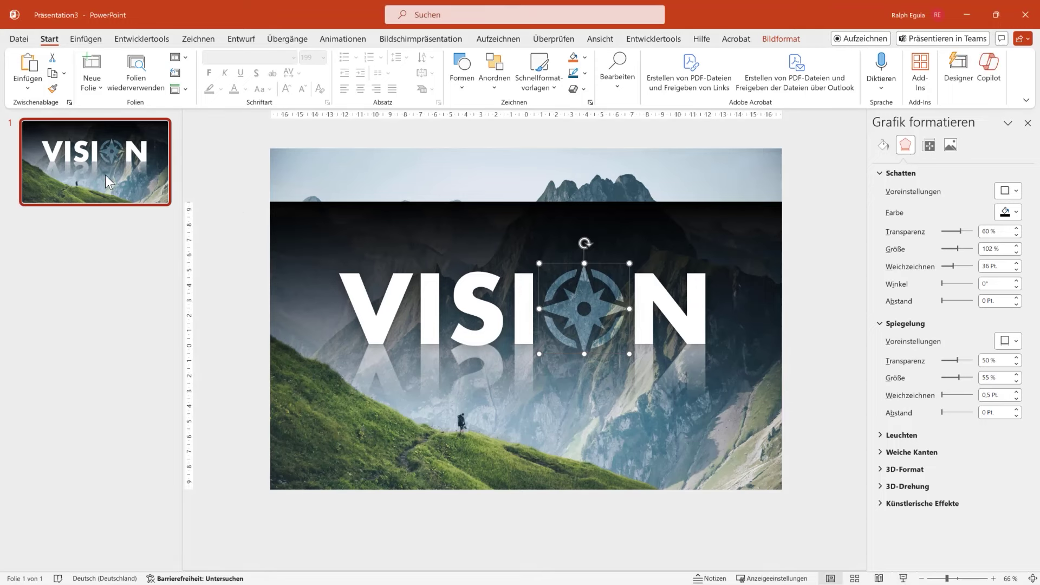
click(105, 174)
key(ctrl+d)
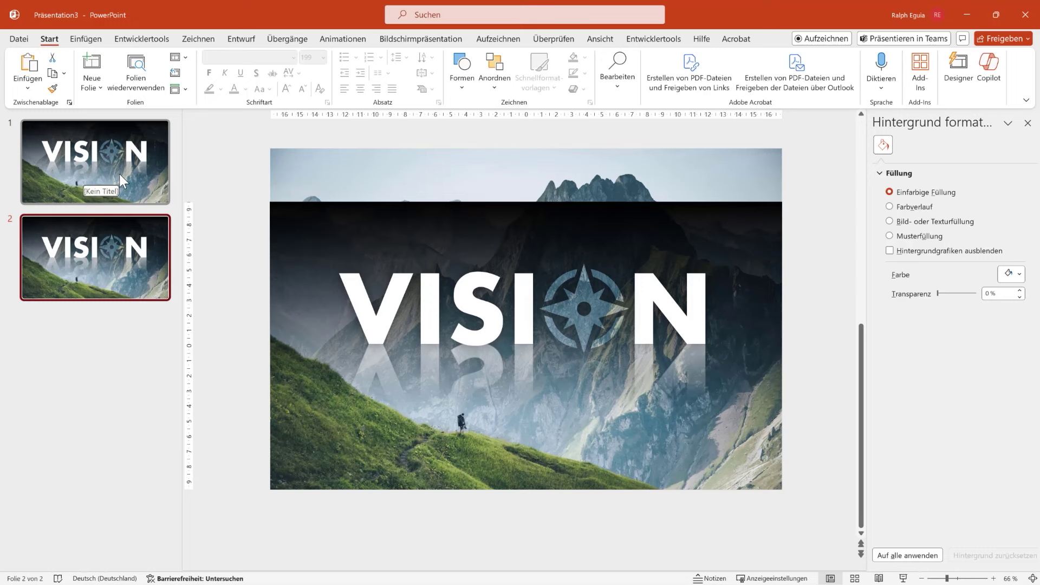
Step: Switch to the first slide, the duplicate, and zoom out to 25%
click(118, 169)
ctrl+scroll(395, 241, down, 2)
ctrl+scroll(440, 258, down, 2)
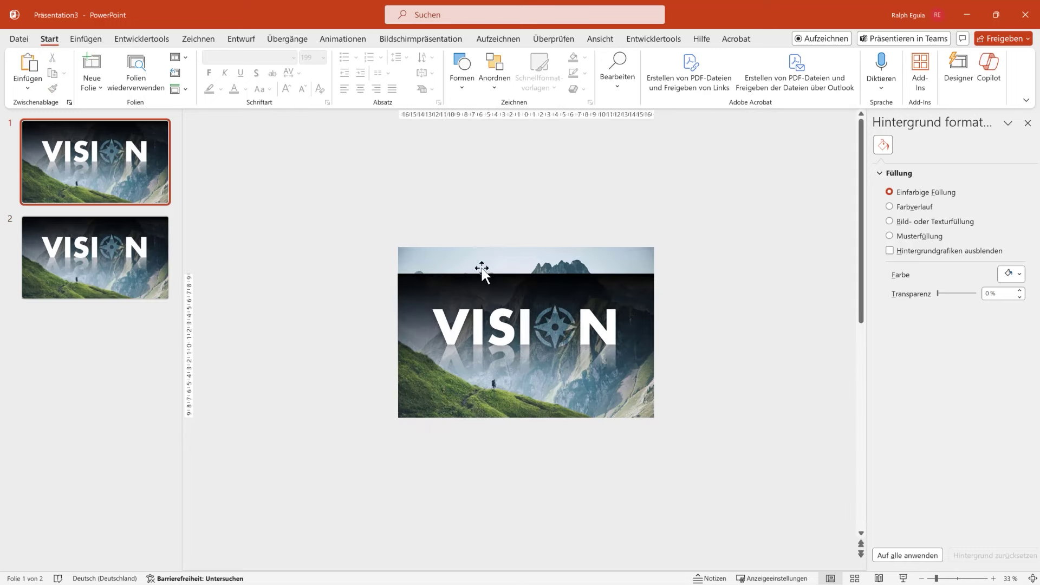
ctrl+scroll(496, 290, down, 1)
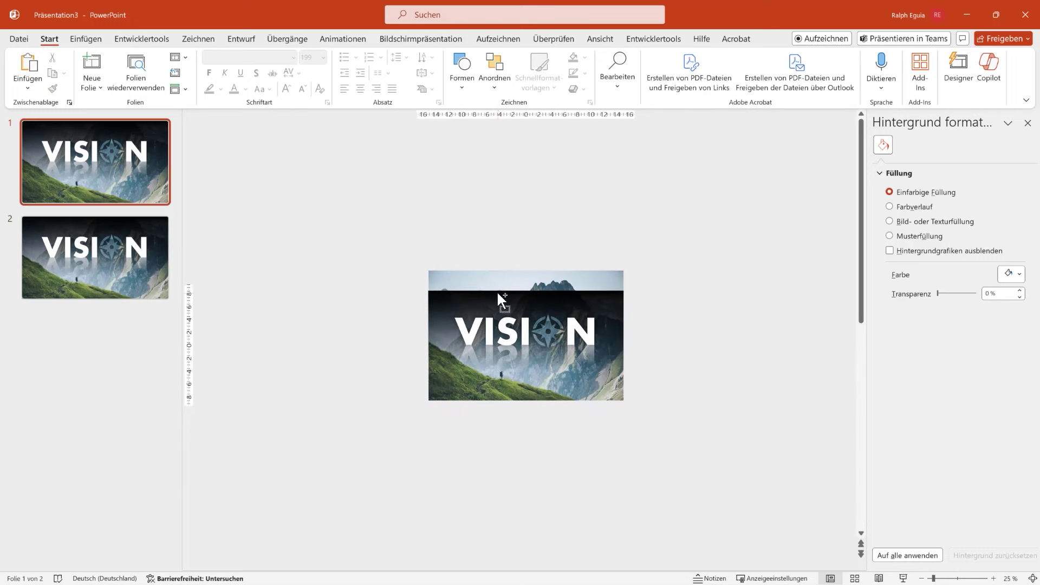
Step: Move the gradient band up, enlarge the photo past the right edge, and raise and tilt the compass
click(547, 301)
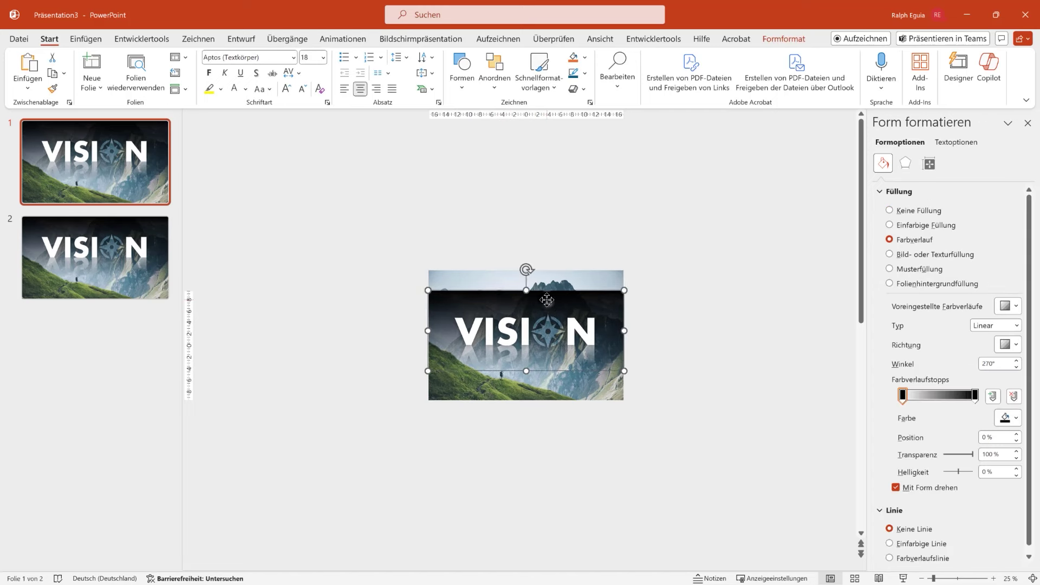
mouse_move(552, 292)
mouse_down()
mouse_move(551, 168)
mouse_move(554, 177)
mouse_up()
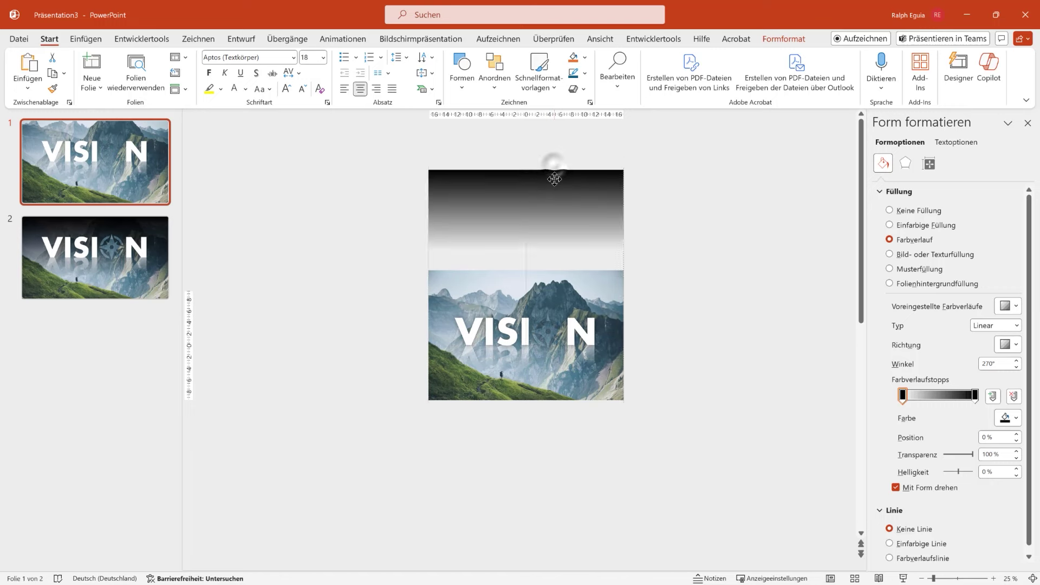
click(577, 279)
drag(624, 269, 698, 236)
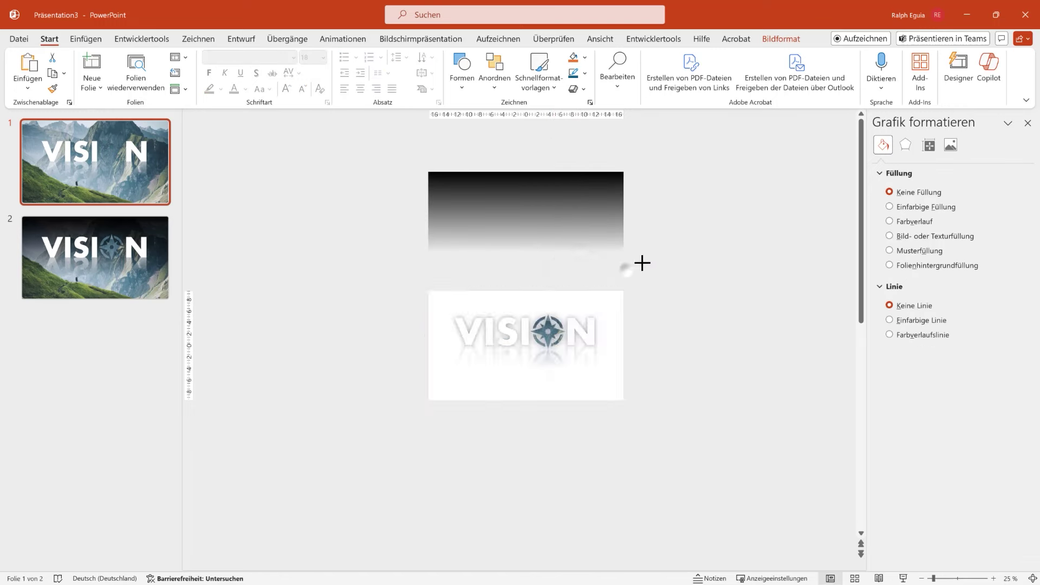
drag(706, 234, 706, 234)
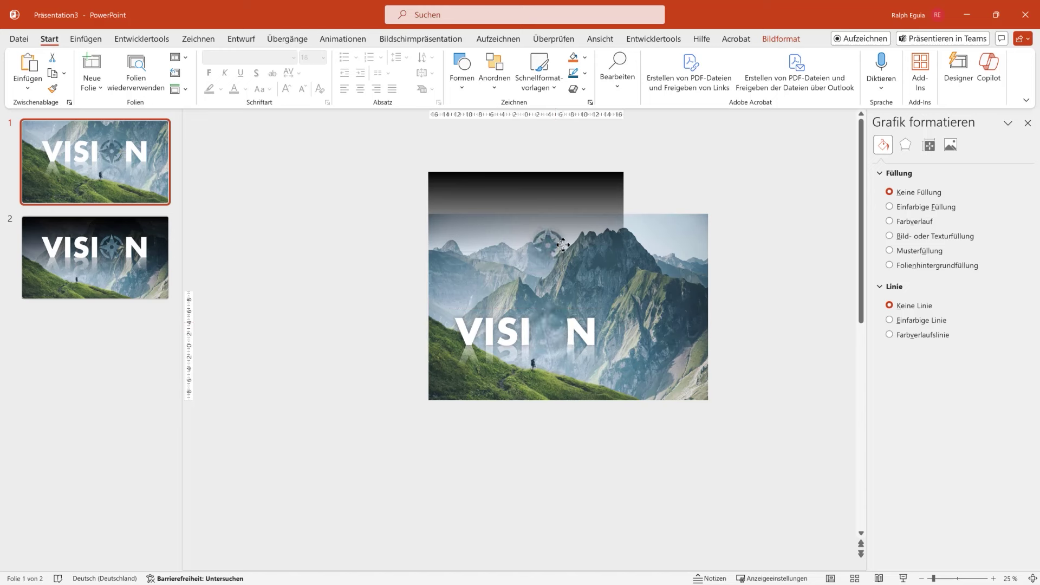
drag(556, 320, 564, 187)
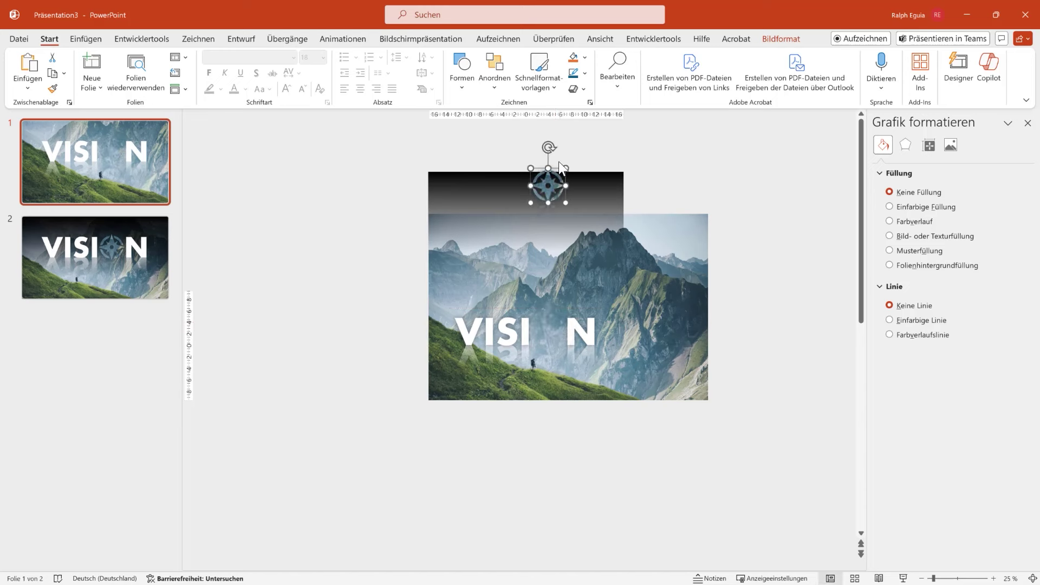
drag(549, 145, 575, 180)
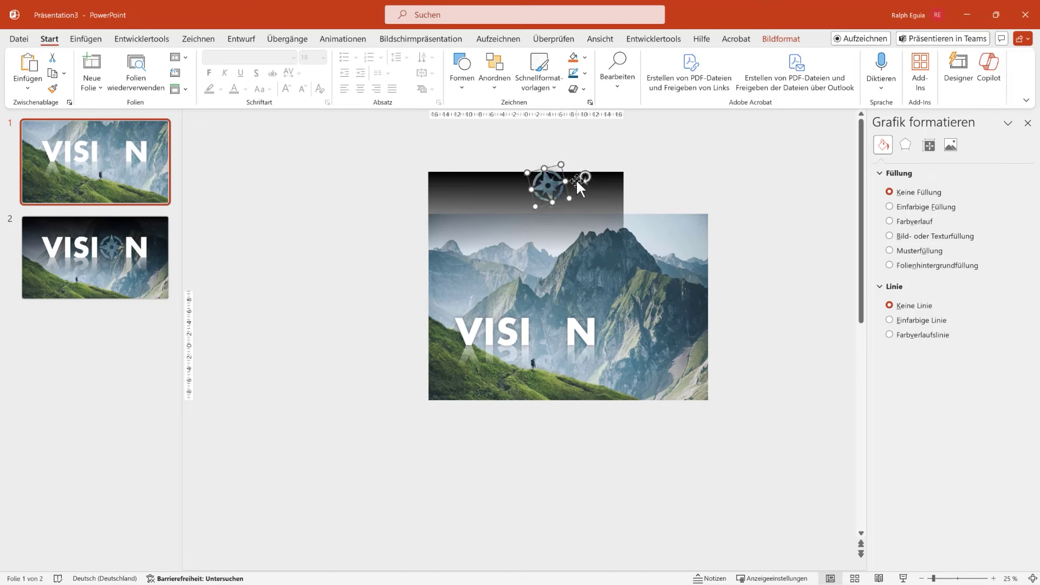
Step: Copy the VISION text box to the right and cut the copy down to just 'N'
click(527, 332)
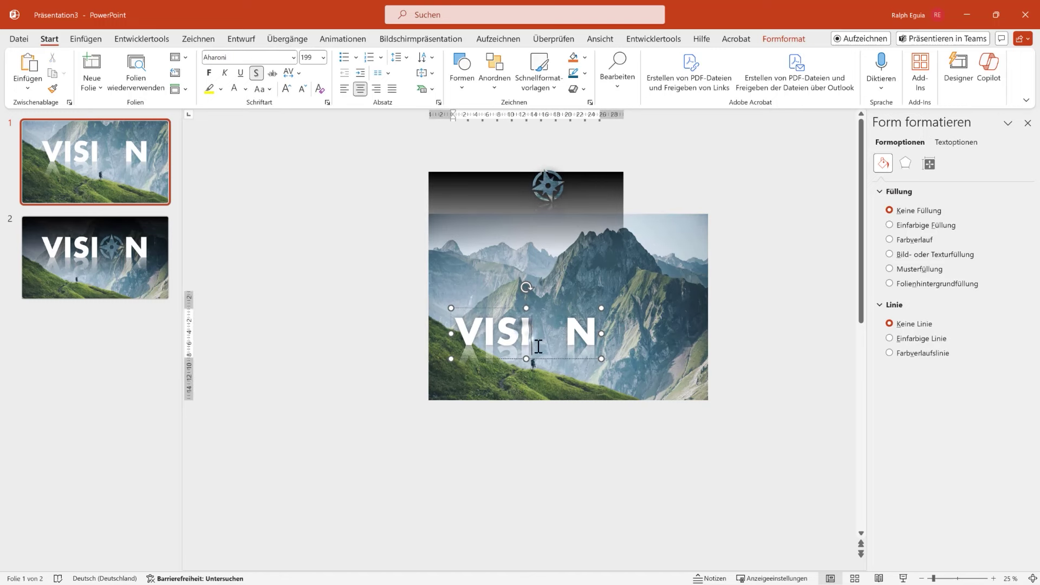
mouse_move(557, 355)
mouse_down()
mouse_move(377, 353)
mouse_move(758, 353)
mouse_move(750, 341)
mouse_move(663, 346)
mouse_up()
key(Delete)
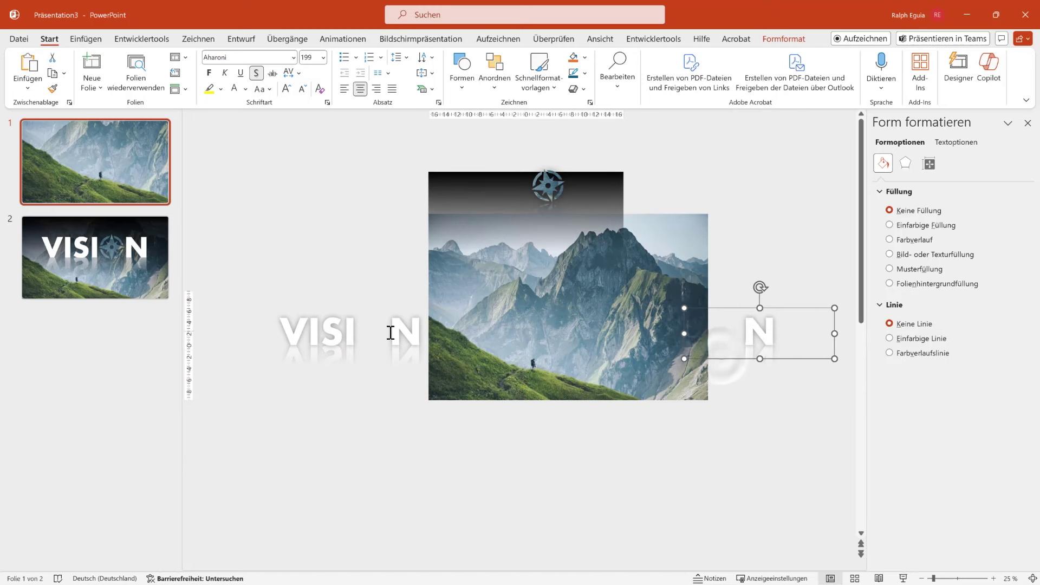
Step: Delete N from the original, spread the rest as 'V I S I' on one line, and open slide 2
click(390, 333)
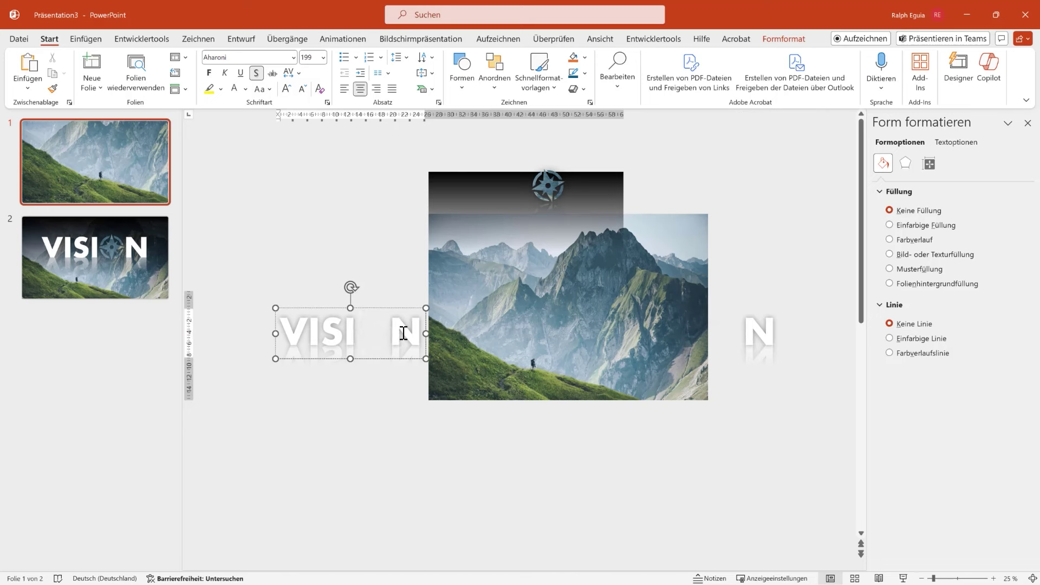
key(Delete)
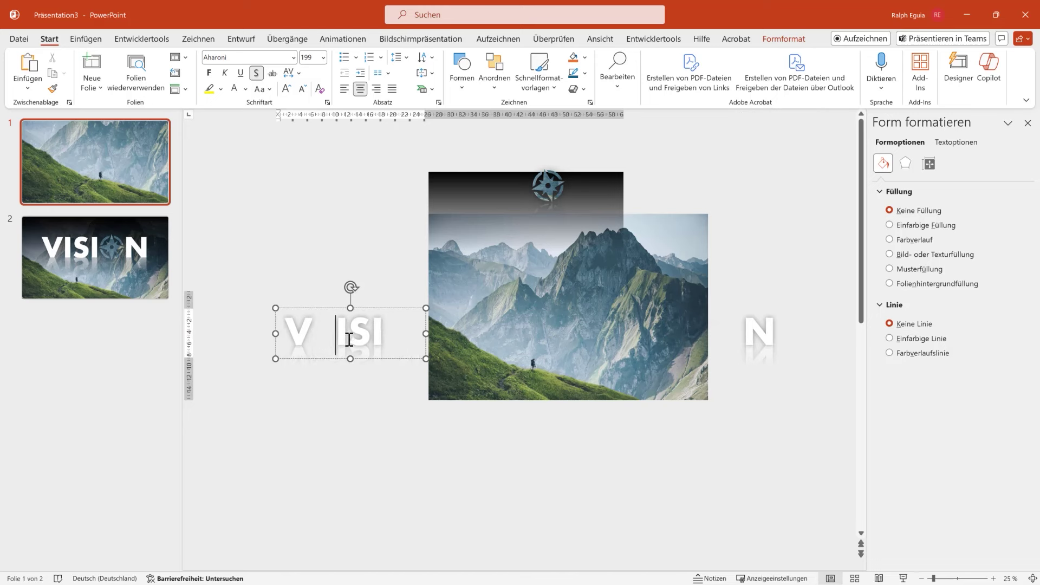
key(Return)
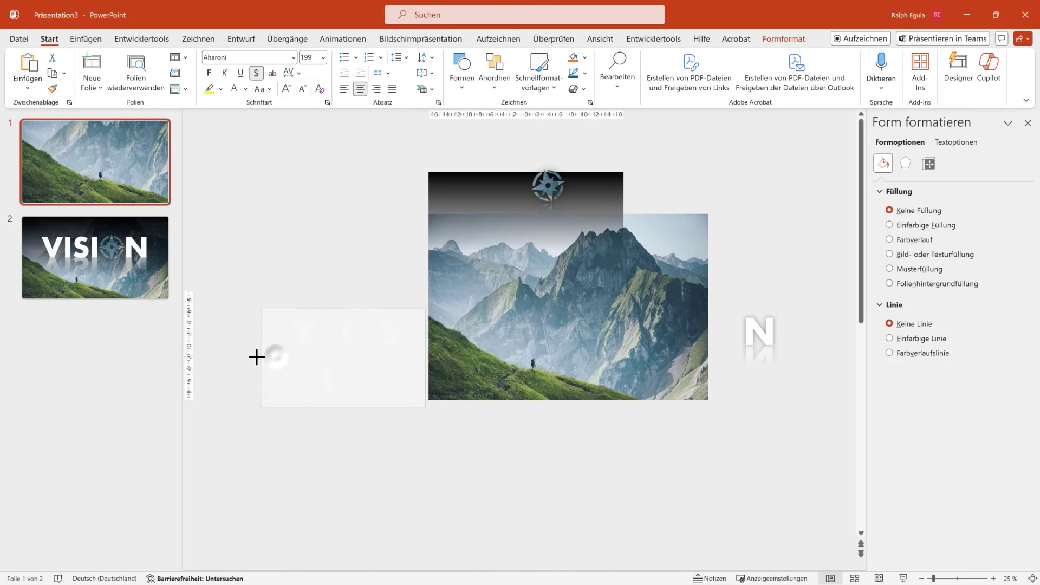
drag(275, 357, 227, 356)
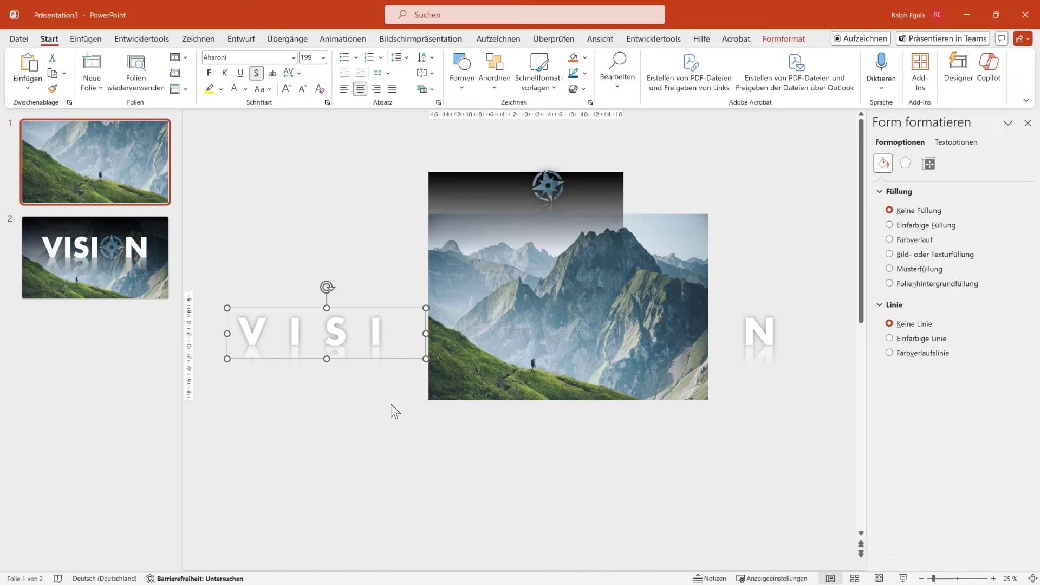
click(119, 255)
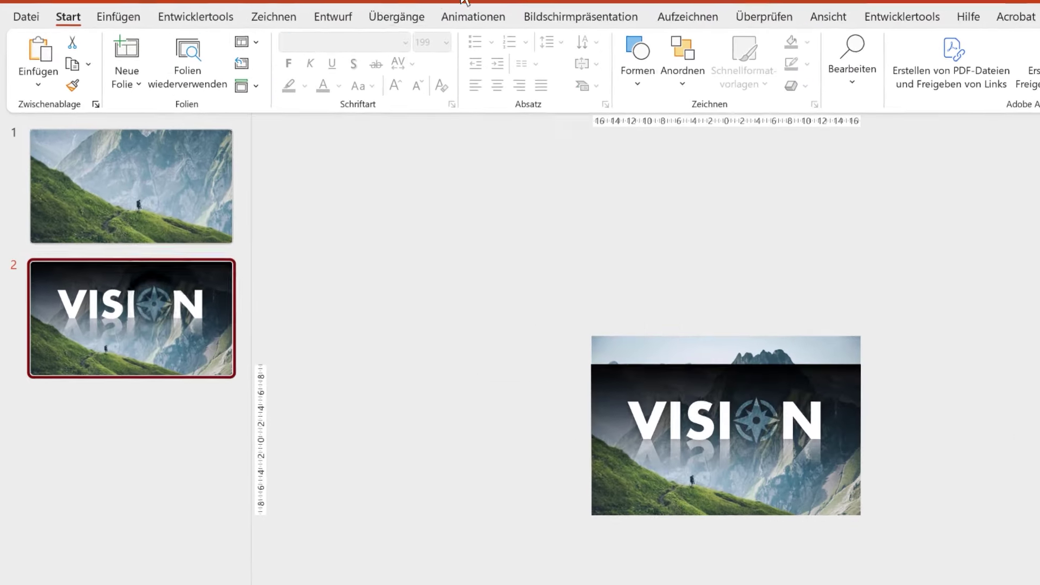
Step: Apply the Morphen transition to slide 2 and preview the show from slide 1
click(287, 39)
click(191, 69)
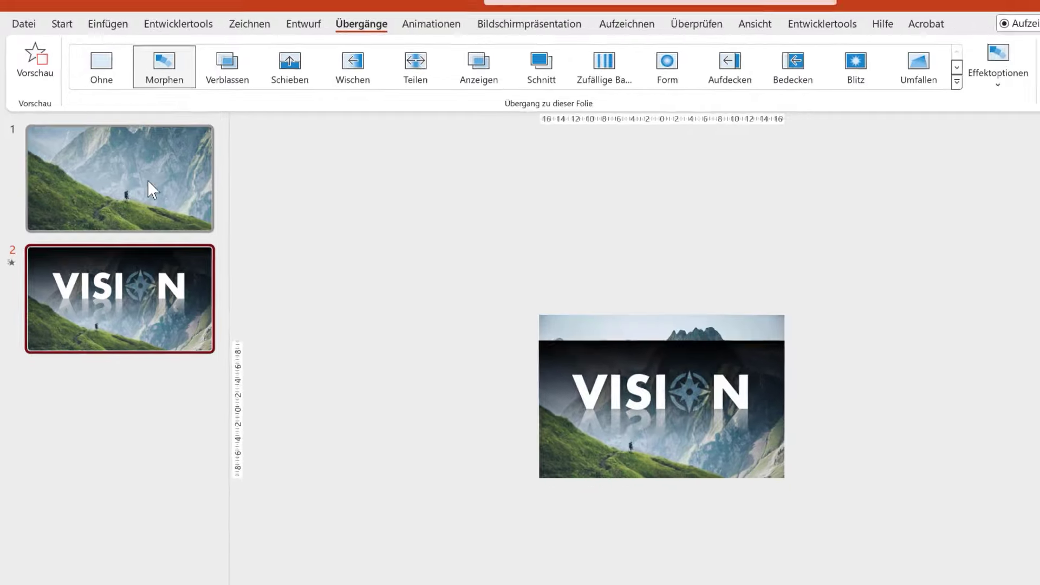
click(144, 181)
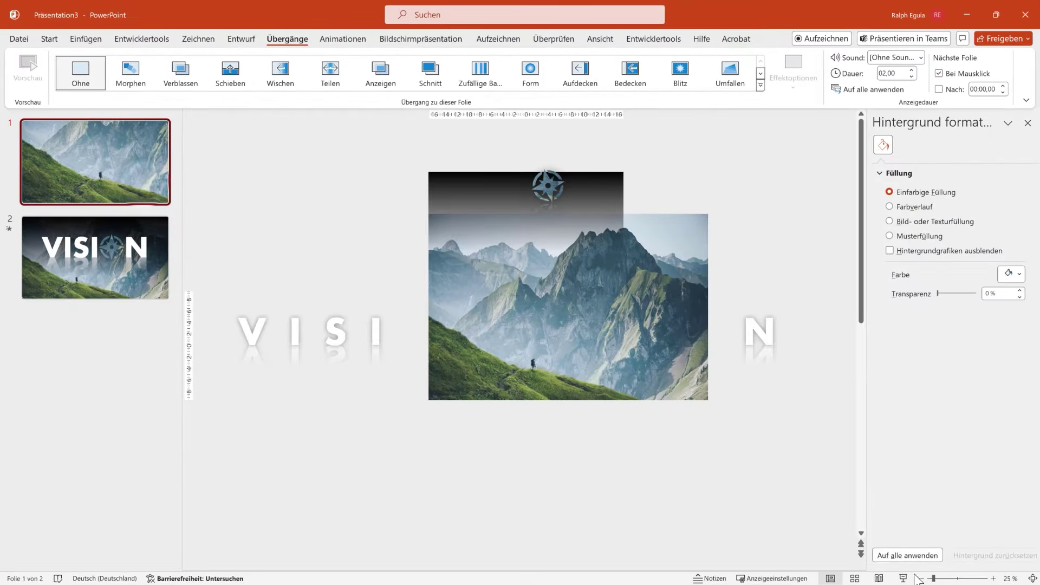
click(904, 578)
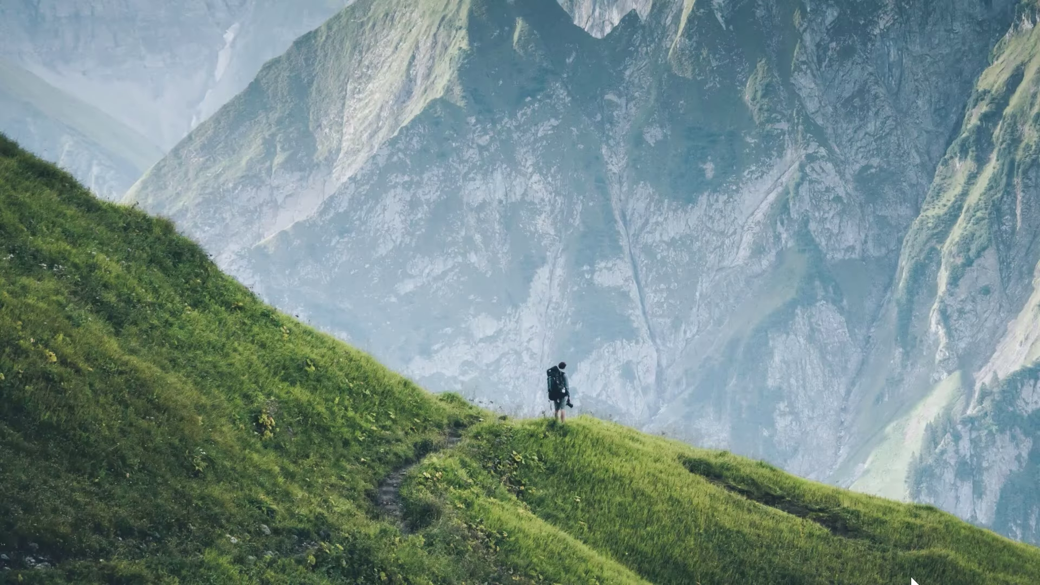
click(912, 581)
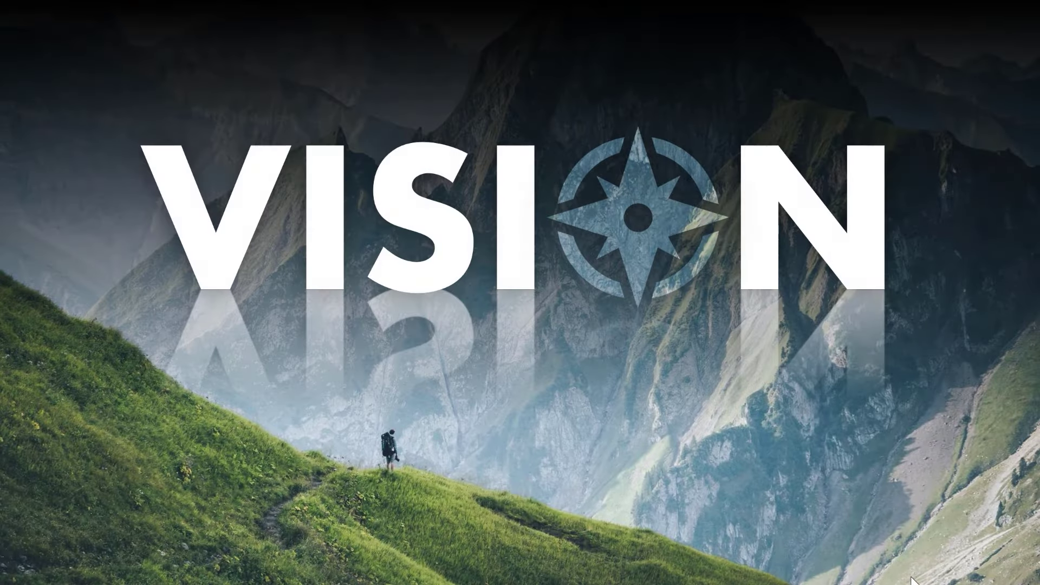
click(912, 581)
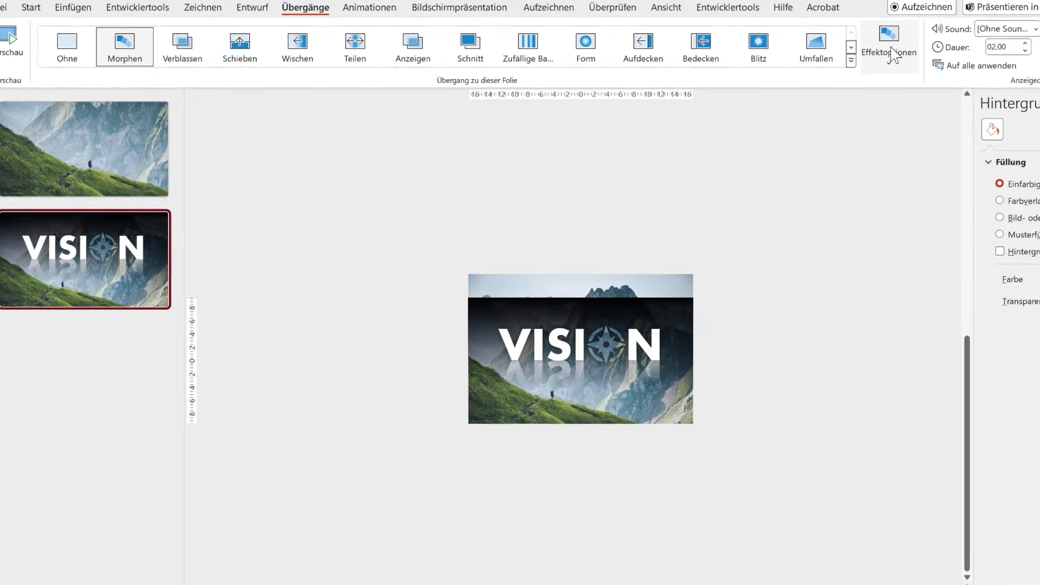
Step: Set slide 2's Morph effect option to Zeichen (characters), then return to slide 1
click(892, 54)
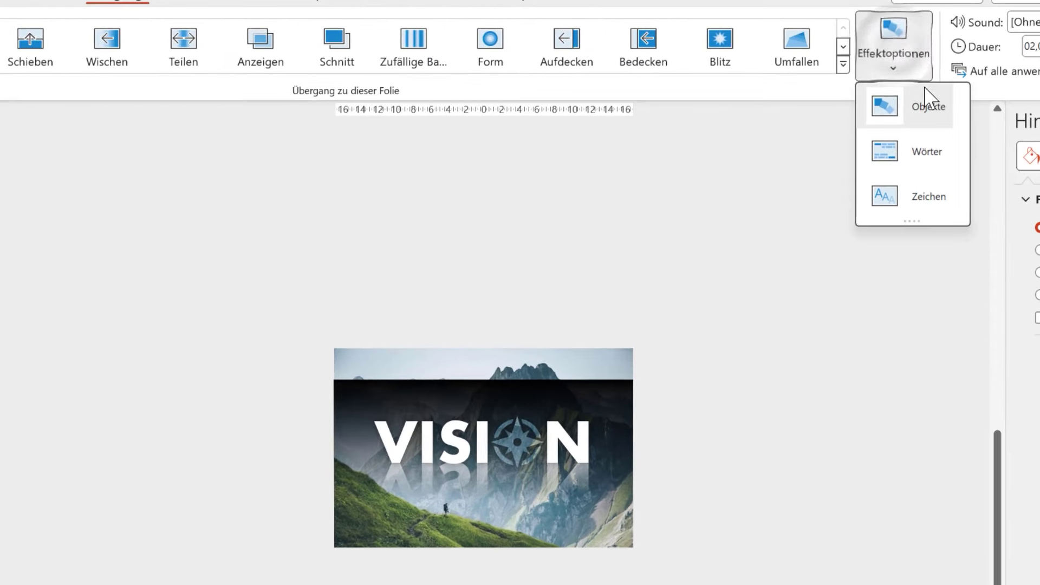
click(919, 203)
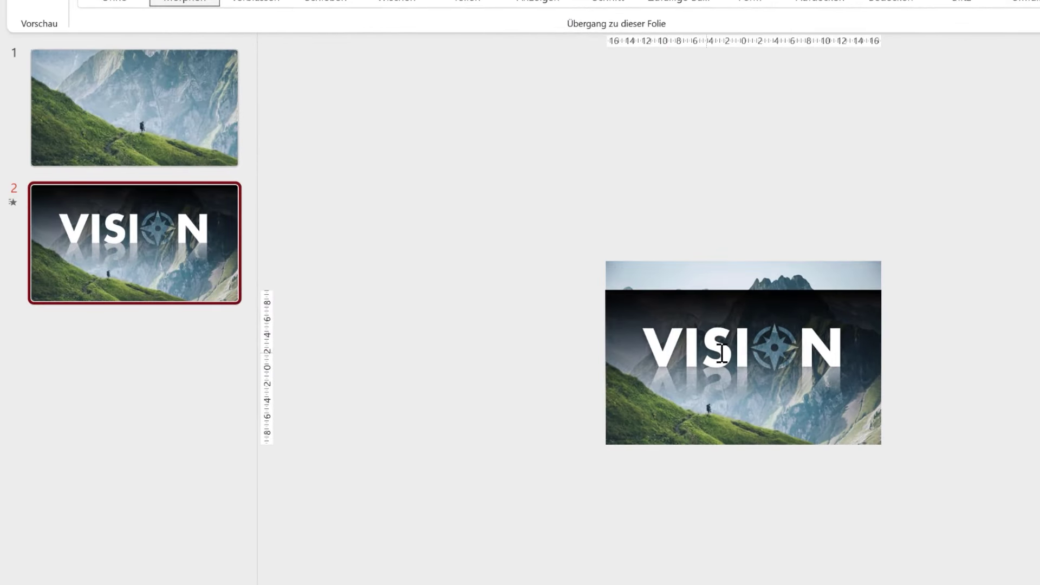
click(138, 122)
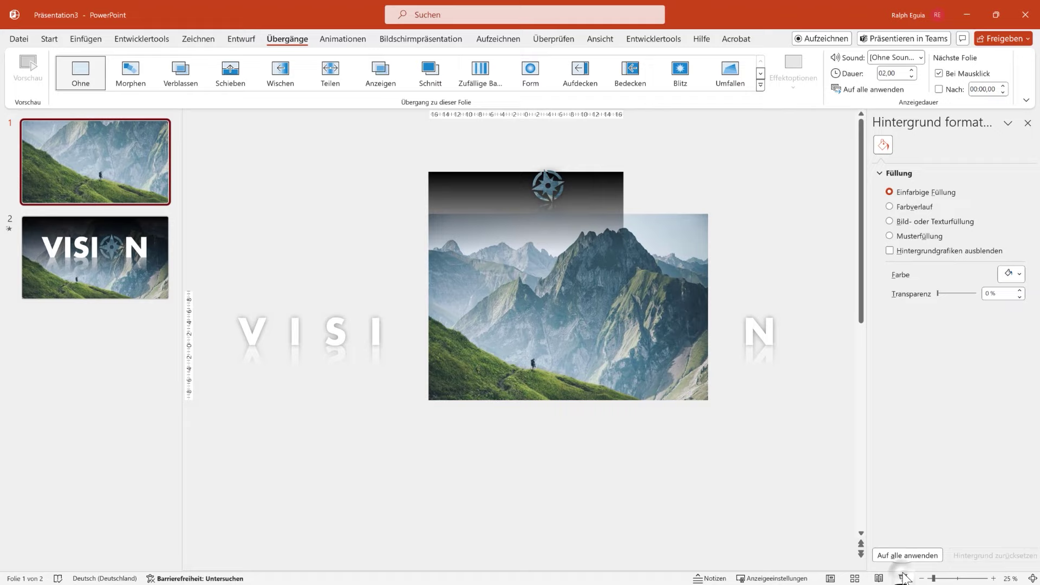
Step: Run the slide show from slide 1 and advance to watch the pieces morph into VISION
click(903, 578)
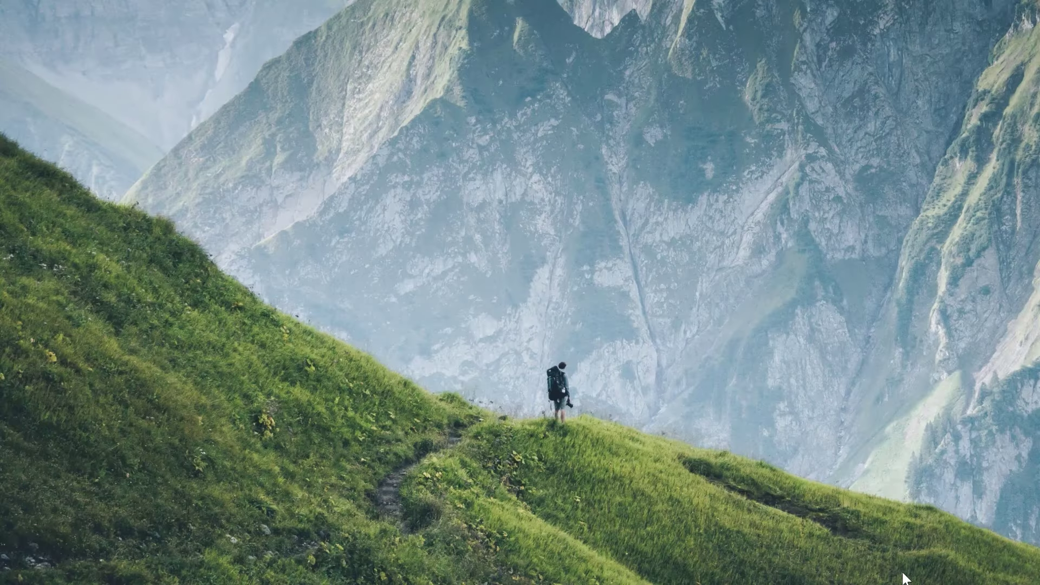
click(903, 578)
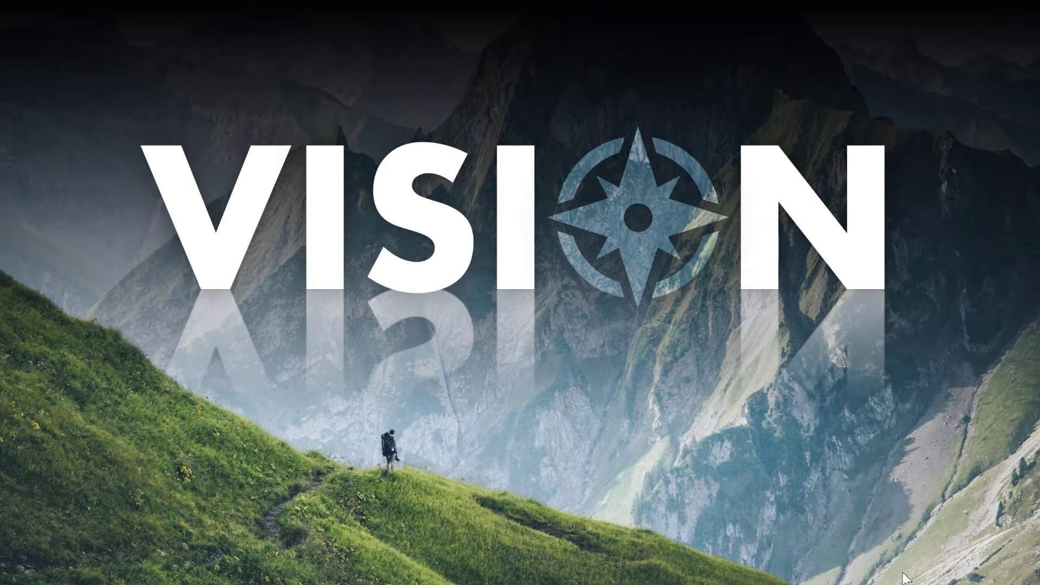